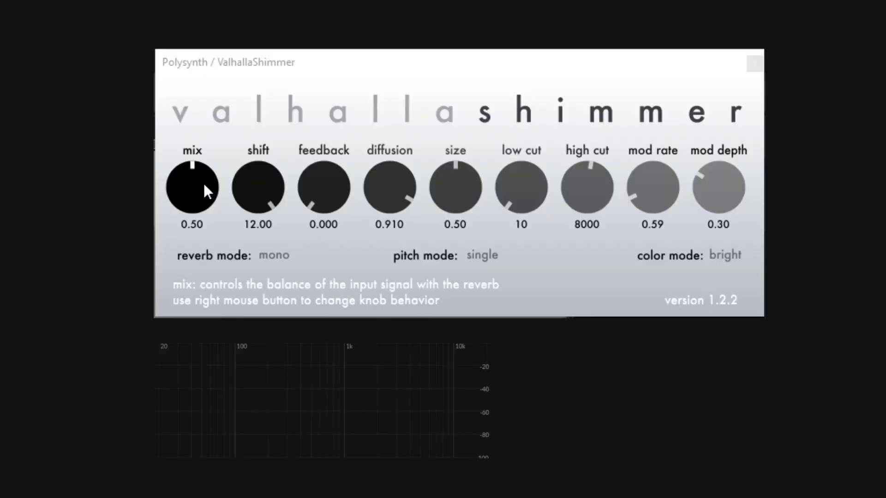
- Audition the reverb with the mix at 1.00 and reset the mix to 0.50
{"action": "left_click", "coordinate": [188, 252]}
{"action": "left_click_drag", "start_coordinate": [203, 184], "coordinate": [242, 135]}
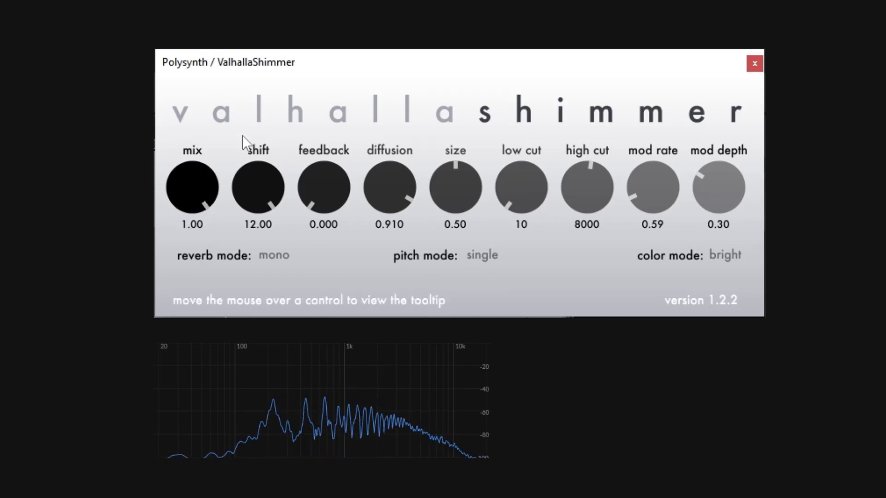
{"action": "double_click", "coordinate": [200, 185]}
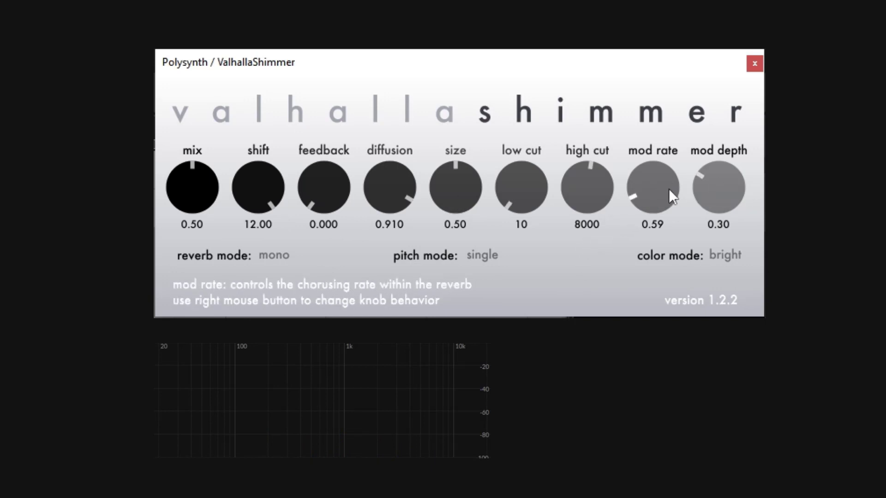
- Neutralise the reverb settings with mod rate 0.10, mod depth 0.00, high cut 15000, size 0.00 and diffusion 0.000
{"action": "left_click_drag", "start_coordinate": [650, 178], "coordinate": [650, 213]}
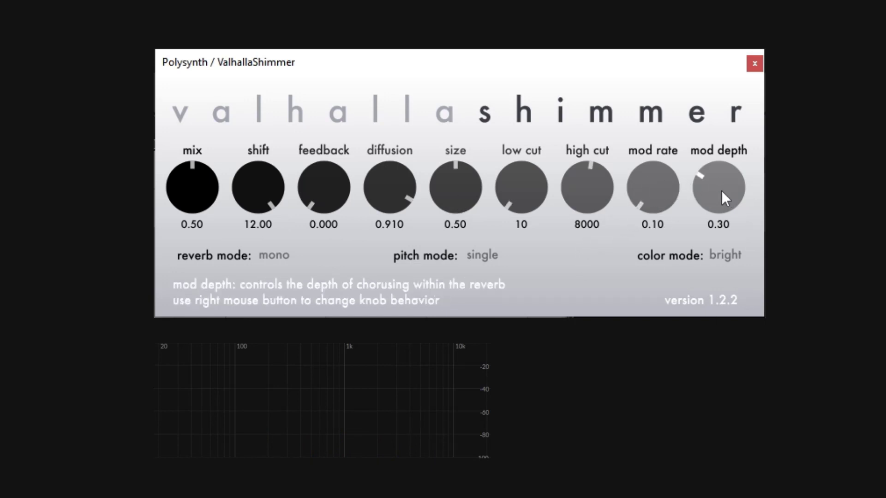
{"action": "left_click_drag", "start_coordinate": [724, 192], "coordinate": [723, 230]}
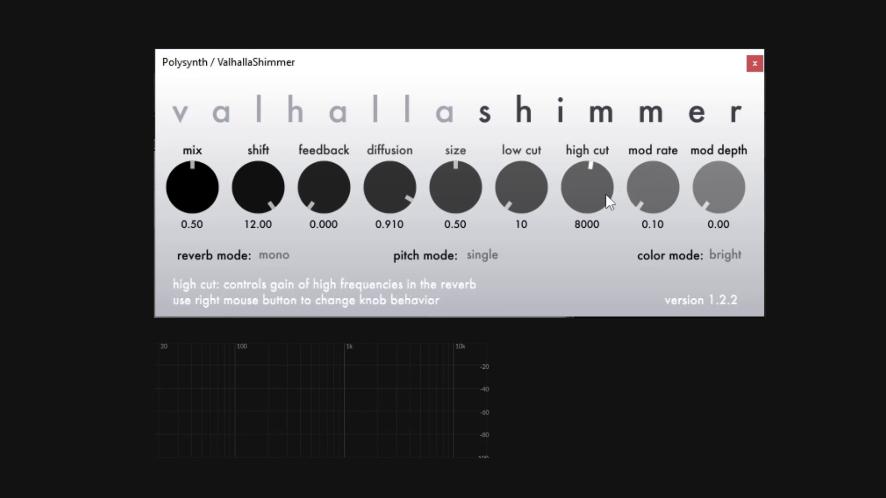
{"action": "left_click_drag", "start_coordinate": [605, 193], "coordinate": [578, 57]}
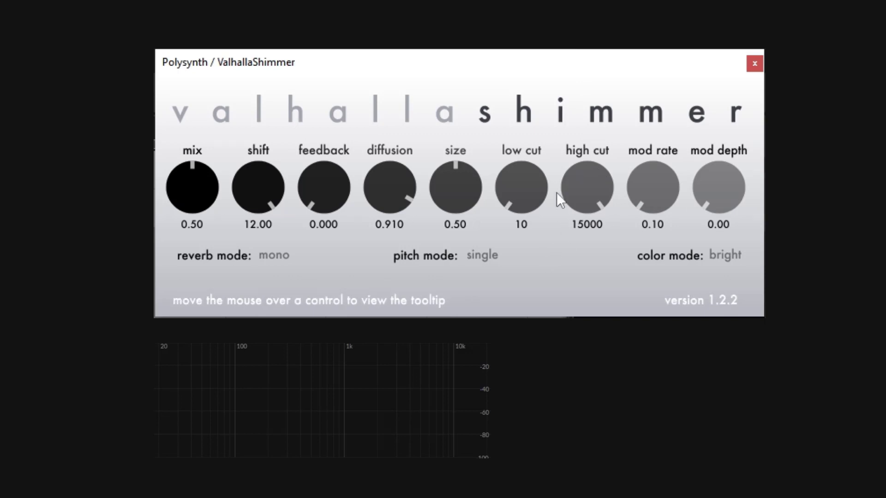
{"action": "left_click_drag", "start_coordinate": [467, 185], "coordinate": [467, 241]}
{"action": "left_click_drag", "start_coordinate": [393, 195], "coordinate": [394, 254]}
- Remove the pitch shift by lowering the shift amount to exactly 0.00 semitones
{"action": "left_click_drag", "start_coordinate": [268, 208], "coordinate": [268, 245]}
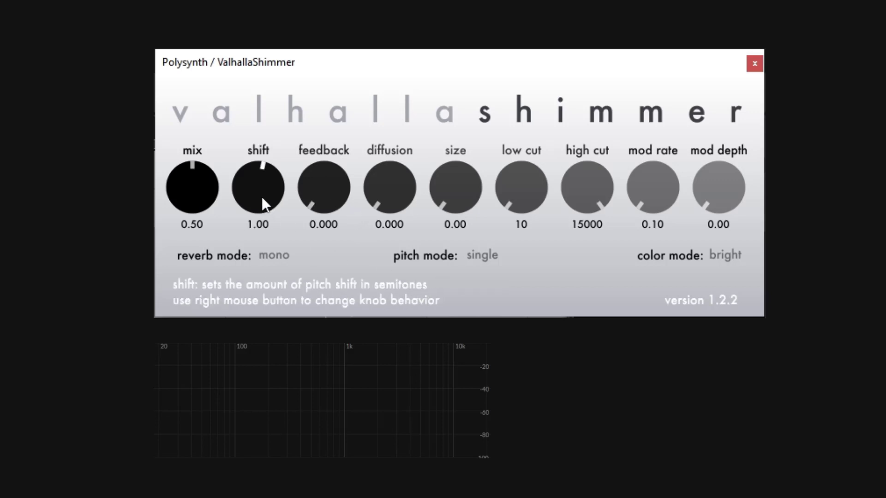
{"action": "mouse_move", "coordinate": [261, 195]}
{"action": "left_mouse_down"}
{"action": "mouse_move", "coordinate": [259, 207]}
{"action": "mouse_move", "coordinate": [260, 199]}
{"action": "left_mouse_up"}
{"action": "left_click", "coordinate": [268, 224]}
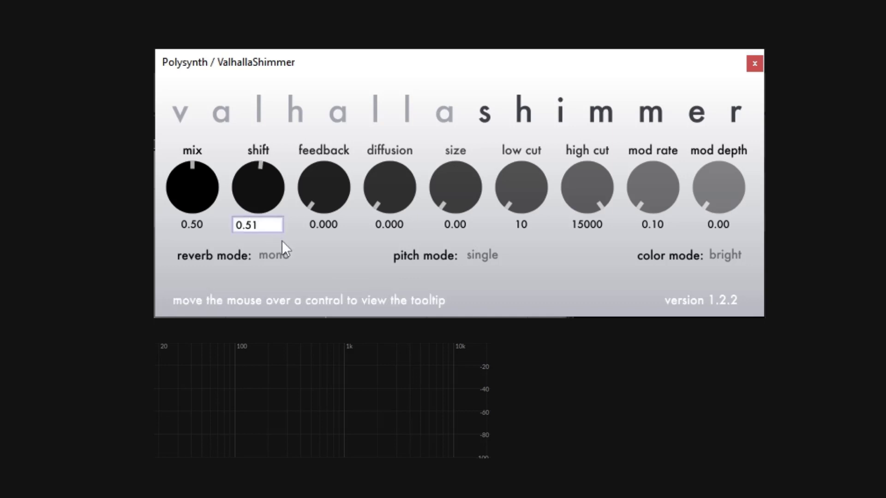
{"action": "key", "text": "BackSpace"}
{"action": "key", "text": "BackSpace"}
{"action": "key", "text": "BackSpace"}
{"action": "key", "text": "Return"}
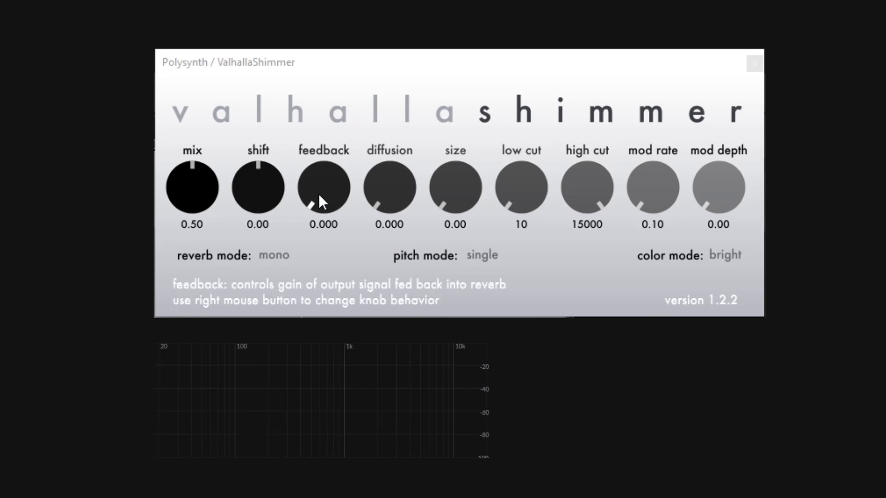
- Audition the feedback at 0.212, 0.448, 0.688 and 0.844, and settle on 0.676
{"action": "left_click_drag", "start_coordinate": [319, 194], "coordinate": [316, 150]}
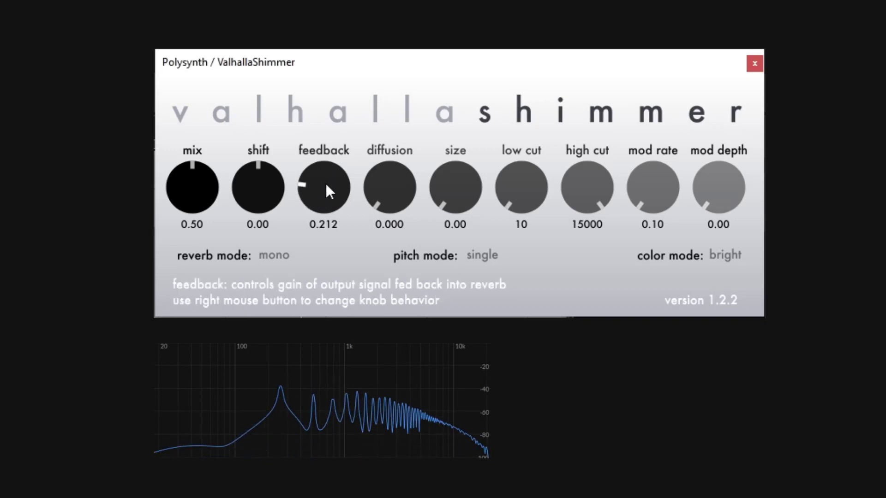
{"action": "left_click_drag", "start_coordinate": [326, 184], "coordinate": [324, 133]}
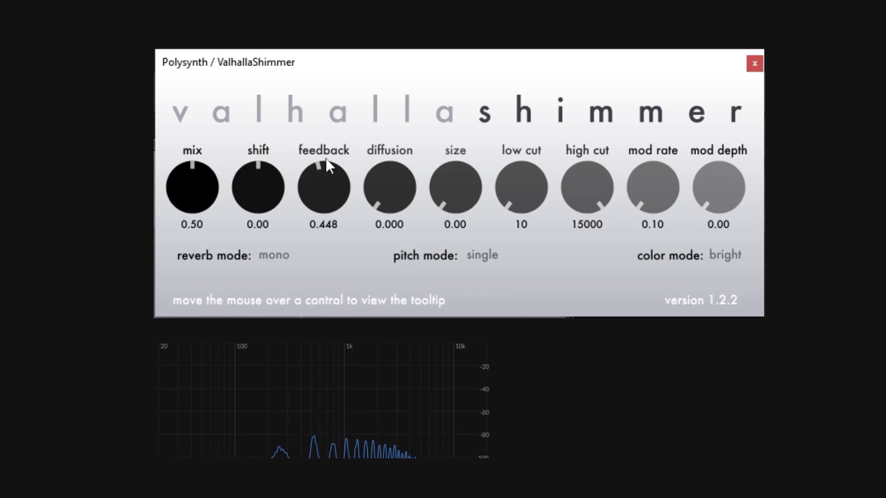
{"action": "left_click_drag", "start_coordinate": [332, 173], "coordinate": [333, 131]}
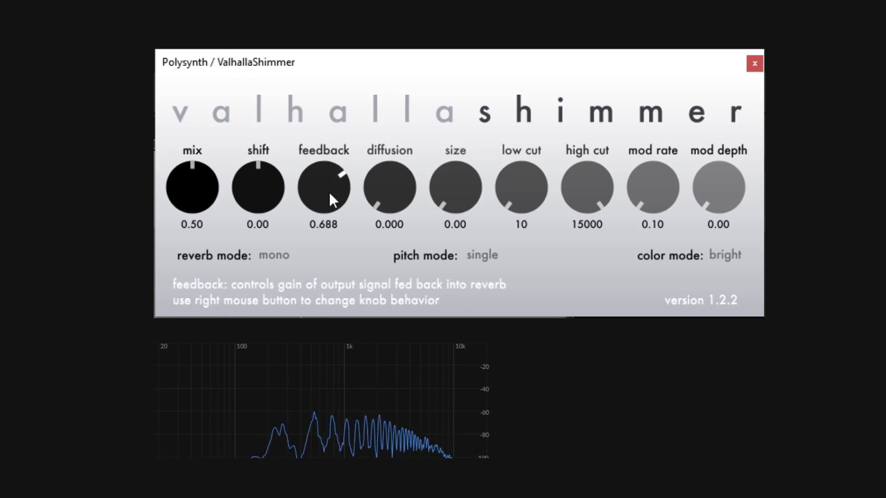
{"action": "left_click_drag", "start_coordinate": [329, 196], "coordinate": [325, 162]}
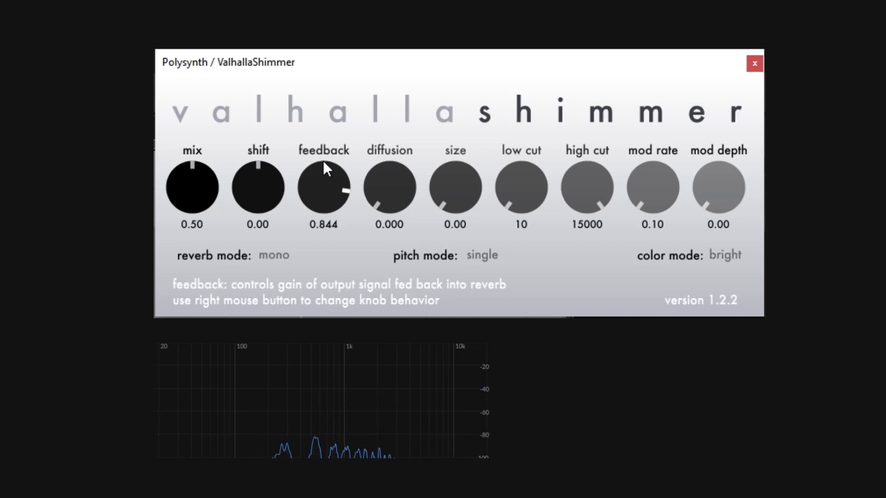
{"action": "left_click_drag", "start_coordinate": [323, 186], "coordinate": [333, 222]}
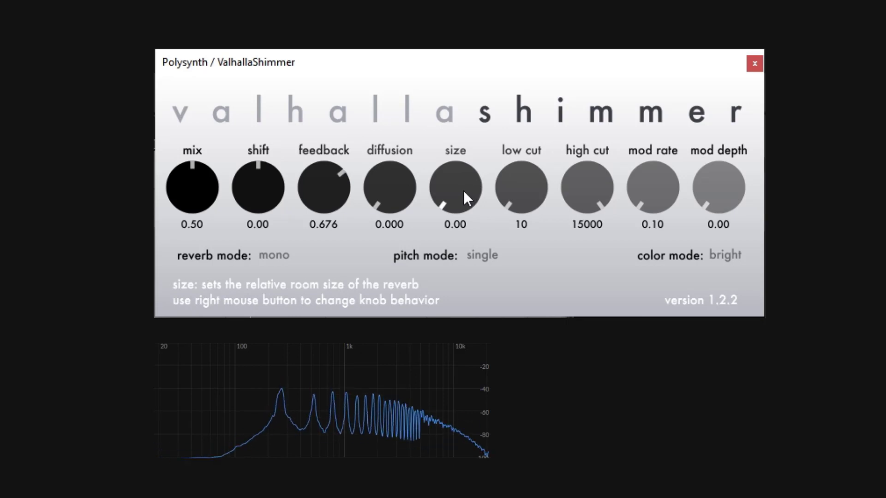
- Compare room sizes of 0.22, 0.41, 0.00 and 0.23, and settle on a size of 0.39
{"action": "left_click_drag", "start_coordinate": [463, 190], "coordinate": [452, 148]}
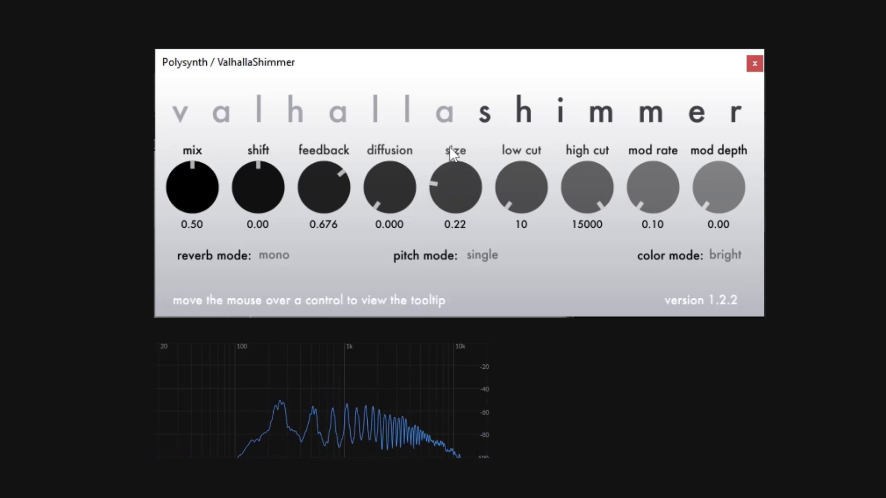
{"action": "left_click_drag", "start_coordinate": [459, 188], "coordinate": [459, 147]}
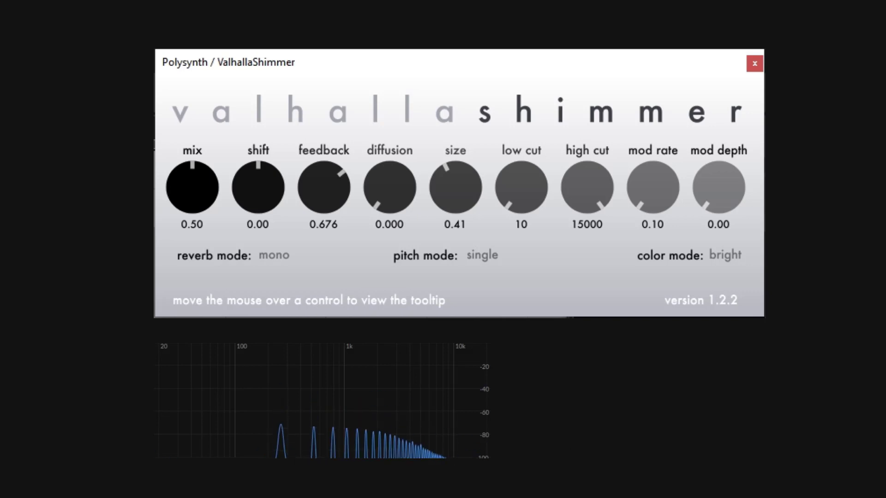
{"action": "left_click_drag", "start_coordinate": [451, 186], "coordinate": [450, 300]}
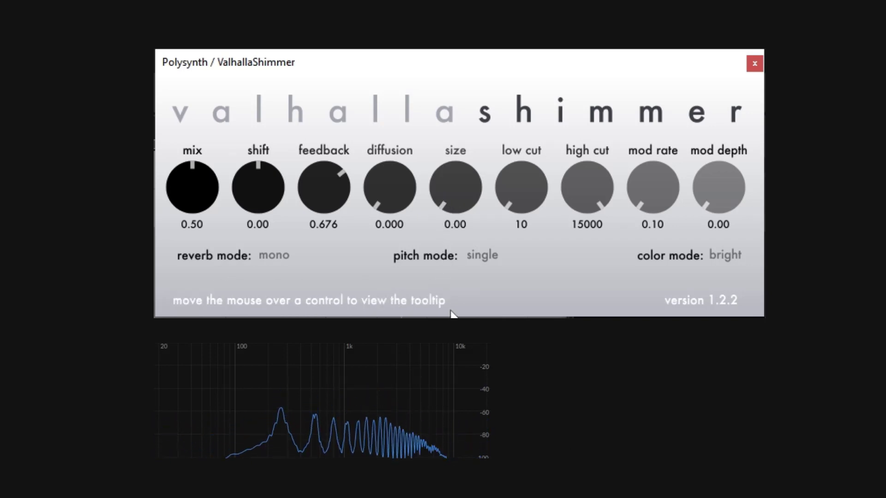
{"action": "left_click_drag", "start_coordinate": [454, 200], "coordinate": [457, 143]}
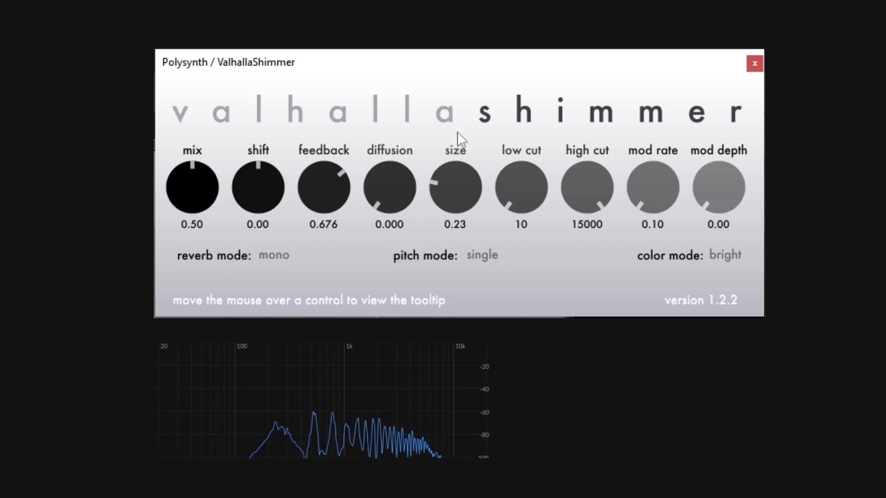
{"action": "left_click_drag", "start_coordinate": [450, 166], "coordinate": [451, 136]}
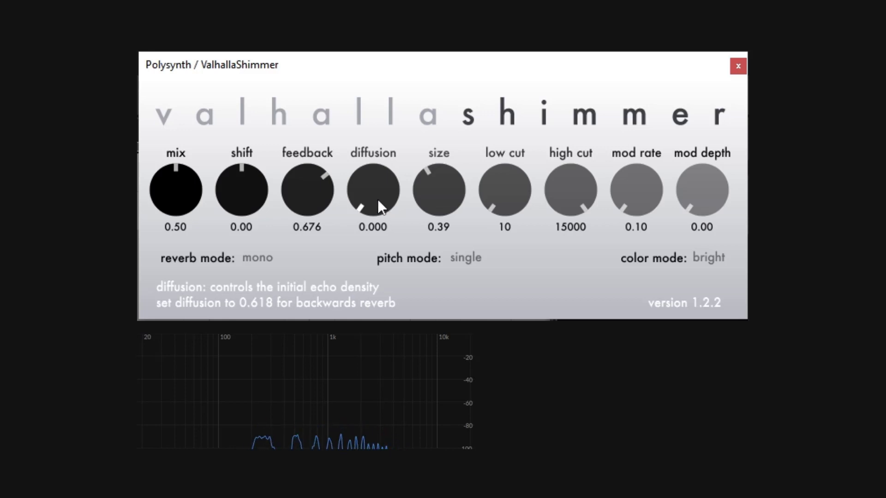
- Set the diffusion to 0.186 and audition it with sizes 0.33, 0.11 and 0.68, returning the size to 0.39
{"action": "left_click_drag", "start_coordinate": [377, 199], "coordinate": [366, 158]}
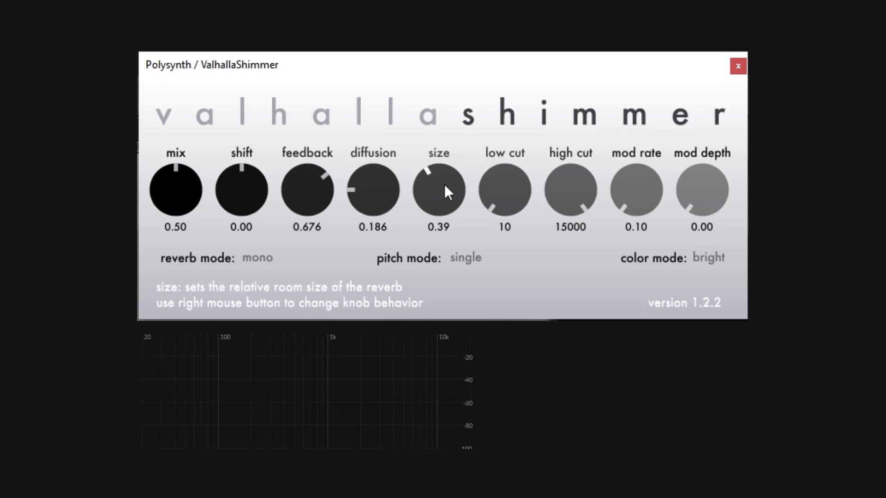
{"action": "left_click_drag", "start_coordinate": [445, 185], "coordinate": [444, 197]}
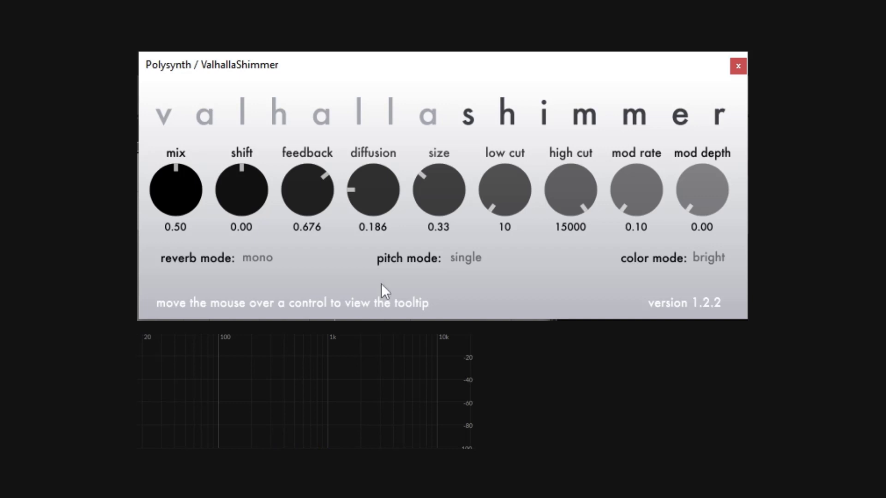
{"action": "left_click_drag", "start_coordinate": [438, 187], "coordinate": [437, 237]}
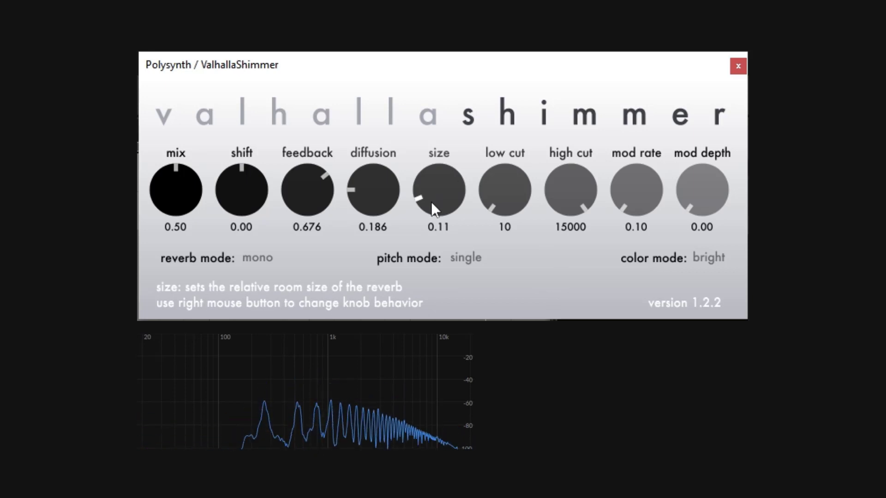
{"action": "left_click_drag", "start_coordinate": [431, 202], "coordinate": [434, 75]}
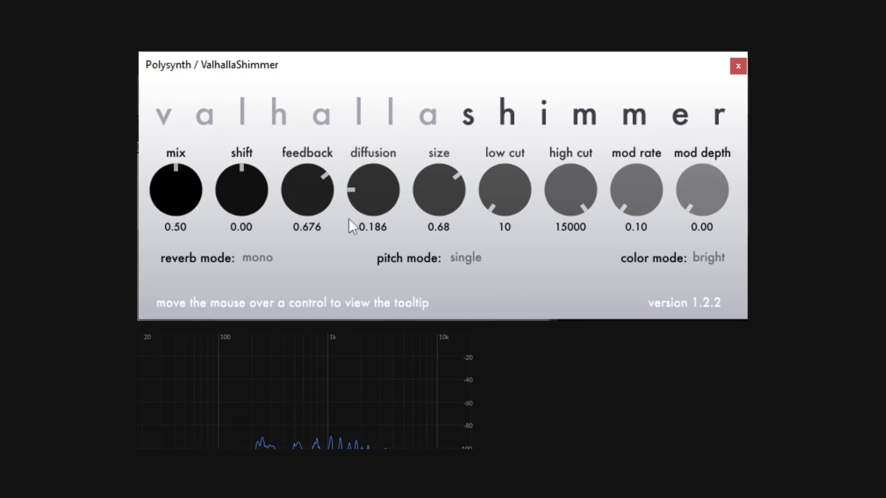
{"action": "left_click_drag", "start_coordinate": [435, 190], "coordinate": [440, 253]}
- Raise the diffusion in stages through 0.368, 0.697, 0.820 and 0.990, and settle on 0.737
{"action": "left_click_drag", "start_coordinate": [374, 193], "coordinate": [381, 154]}
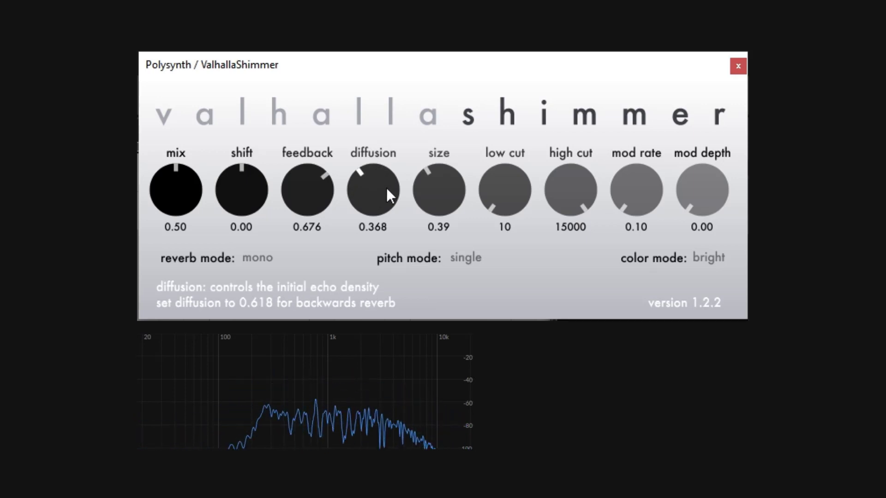
{"action": "left_click_drag", "start_coordinate": [378, 199], "coordinate": [366, 126]}
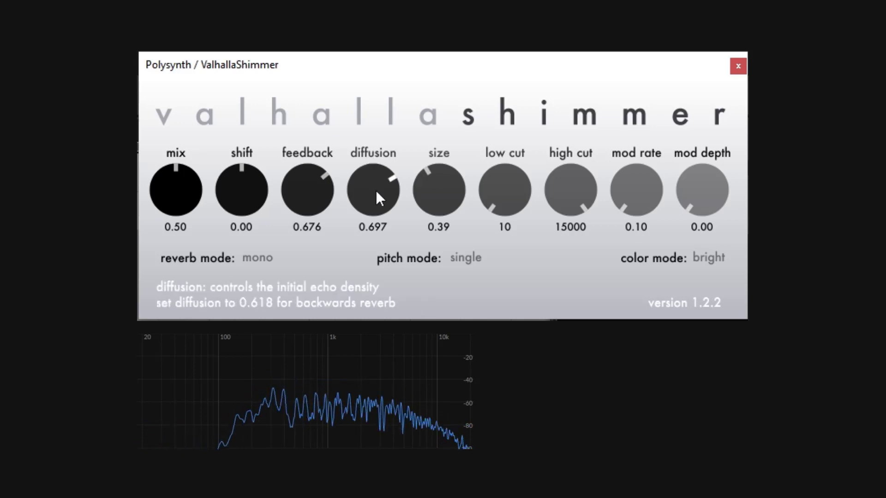
{"action": "left_click_drag", "start_coordinate": [376, 190], "coordinate": [372, 163]}
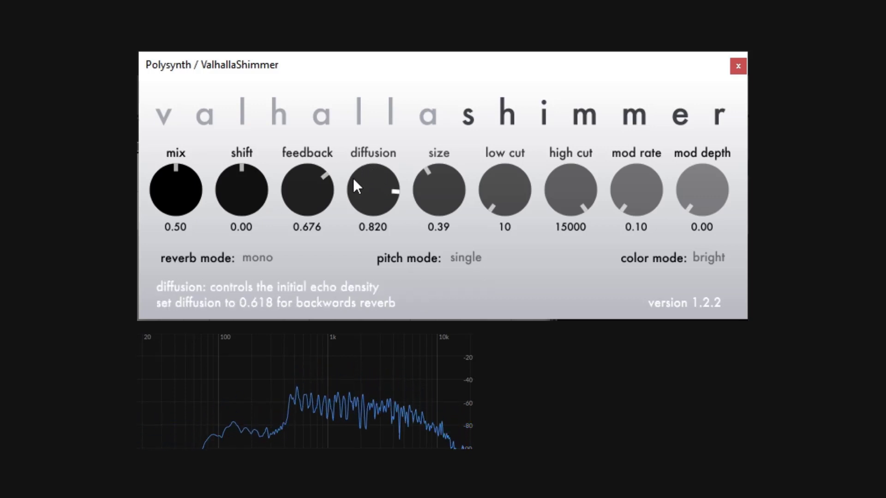
{"action": "left_click_drag", "start_coordinate": [353, 178], "coordinate": [332, 55]}
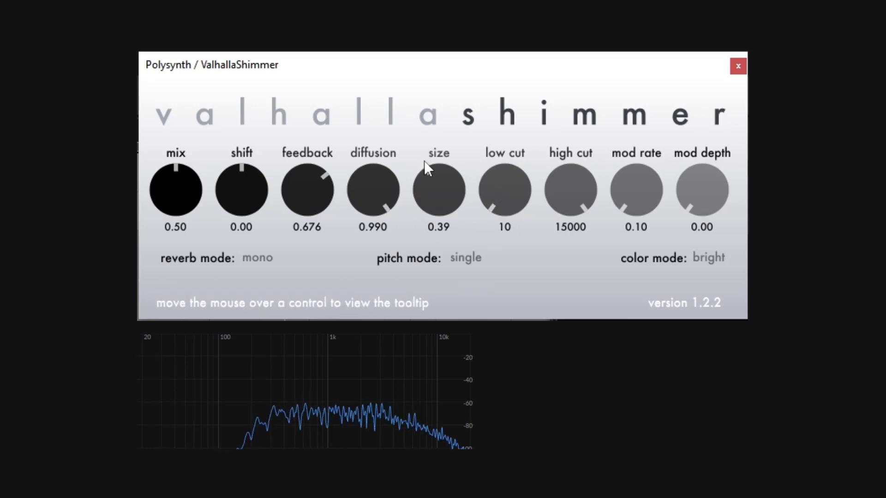
{"action": "left_click_drag", "start_coordinate": [382, 180], "coordinate": [376, 236]}
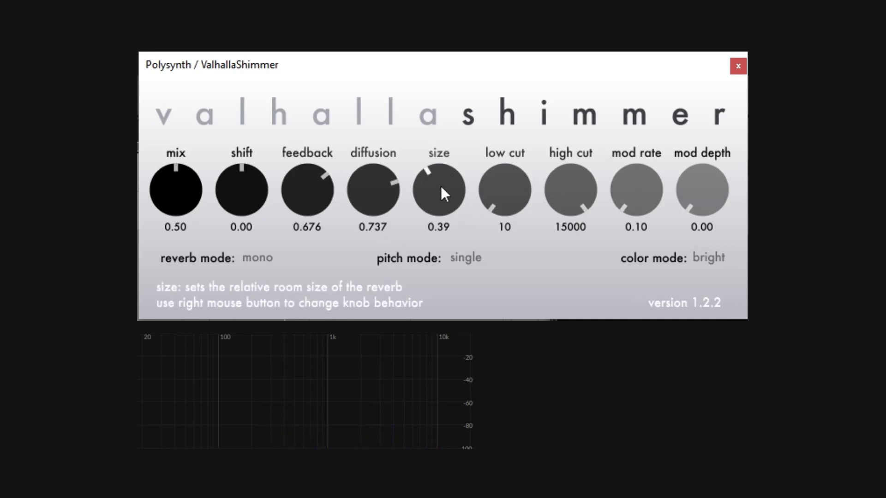
- Make a small, short reverb by setting the size to 0.18 and the feedback to 0.180
{"action": "left_click_drag", "start_coordinate": [443, 187], "coordinate": [434, 232]}
{"action": "left_click_drag", "start_coordinate": [302, 192], "coordinate": [308, 297]}
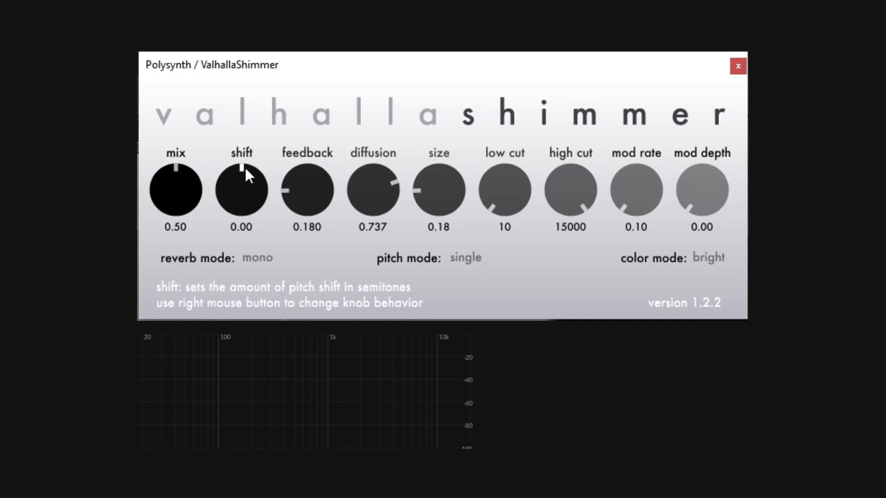
- Make a large, long reverb with feedback 0.632 and size 0.70, trying diffusion 0.808 before lowering it to 0.523
{"action": "left_click_drag", "start_coordinate": [304, 205], "coordinate": [297, 164]}
{"action": "left_click_drag", "start_coordinate": [435, 193], "coordinate": [438, 102]}
{"action": "left_click_drag", "start_coordinate": [312, 202], "coordinate": [315, 136]}
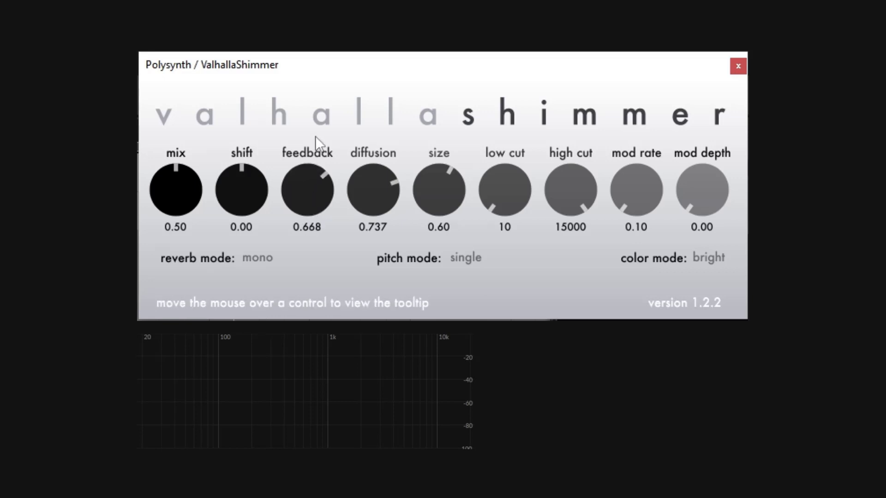
{"action": "left_click_drag", "start_coordinate": [316, 197], "coordinate": [319, 203]}
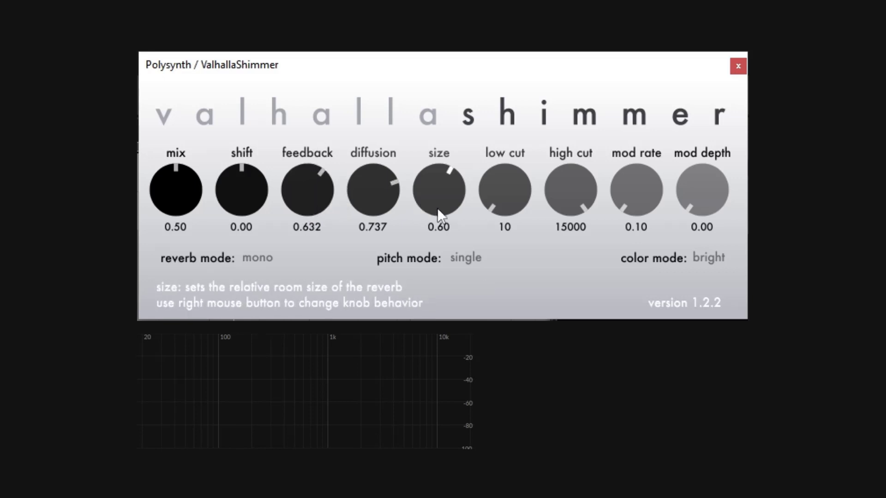
{"action": "left_click_drag", "start_coordinate": [432, 190], "coordinate": [432, 188]}
{"action": "left_click_drag", "start_coordinate": [369, 189], "coordinate": [369, 173]}
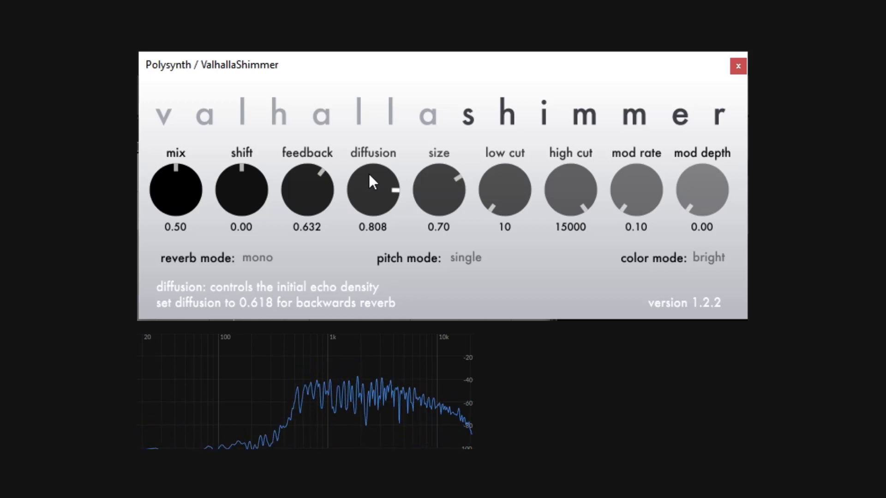
{"action": "left_click_drag", "start_coordinate": [373, 193], "coordinate": [373, 203]}
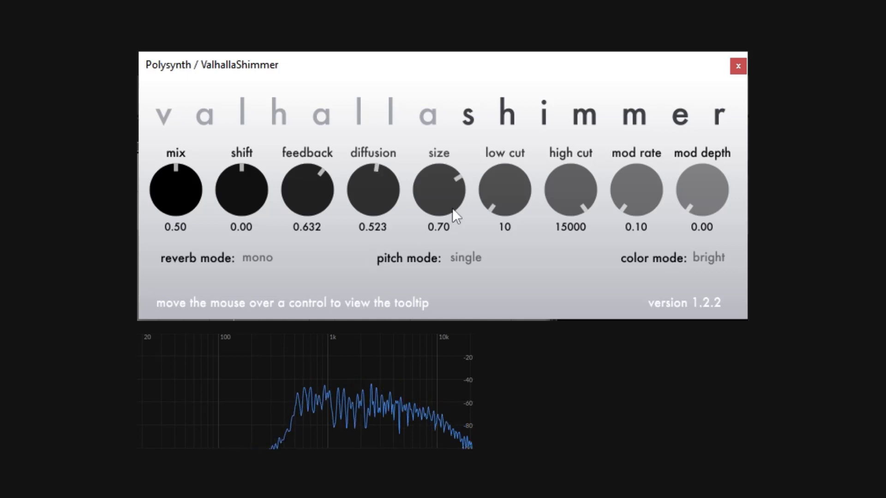
- Shrink the reverb again by setting the size to 0.25, the feedback to 0.264 and the diffusion to 0.000
{"action": "left_click_drag", "start_coordinate": [452, 208], "coordinate": [443, 271]}
{"action": "left_click_drag", "start_coordinate": [340, 208], "coordinate": [321, 261]}
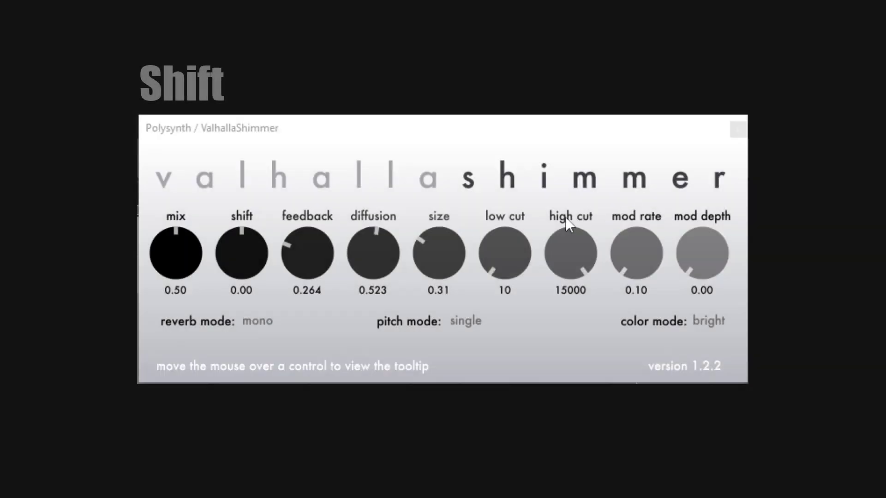
{"action": "left_click_drag", "start_coordinate": [458, 257], "coordinate": [454, 267]}
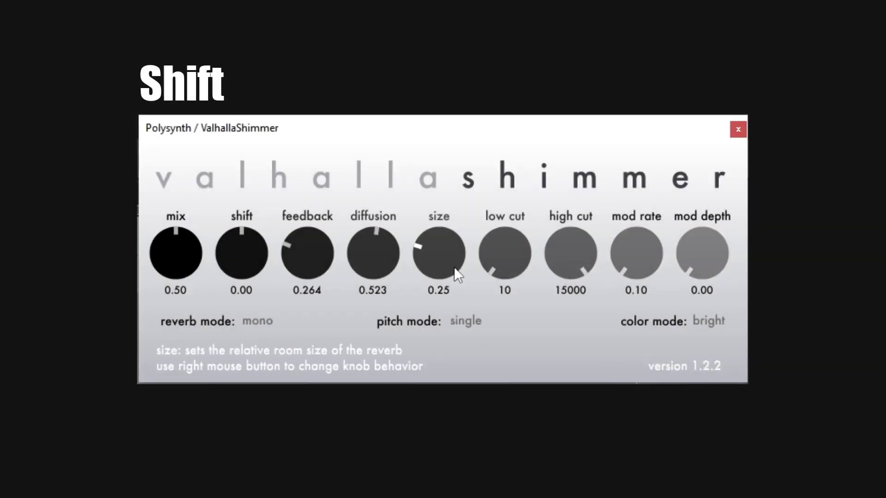
{"action": "left_click_drag", "start_coordinate": [380, 250], "coordinate": [380, 393]}
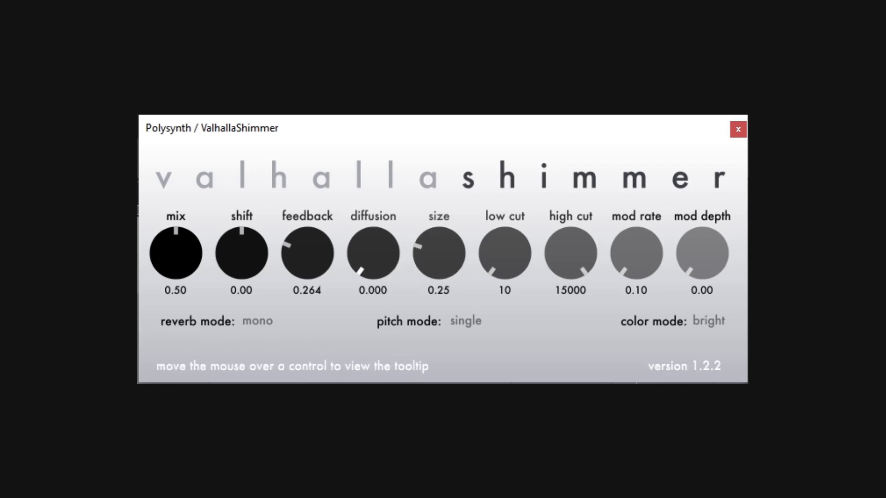
- Raise the feedback to 0.668 and try the shift at 1.00, -1.11 and 12.00 semitones
{"action": "left_click_drag", "start_coordinate": [298, 244], "coordinate": [305, 155]}
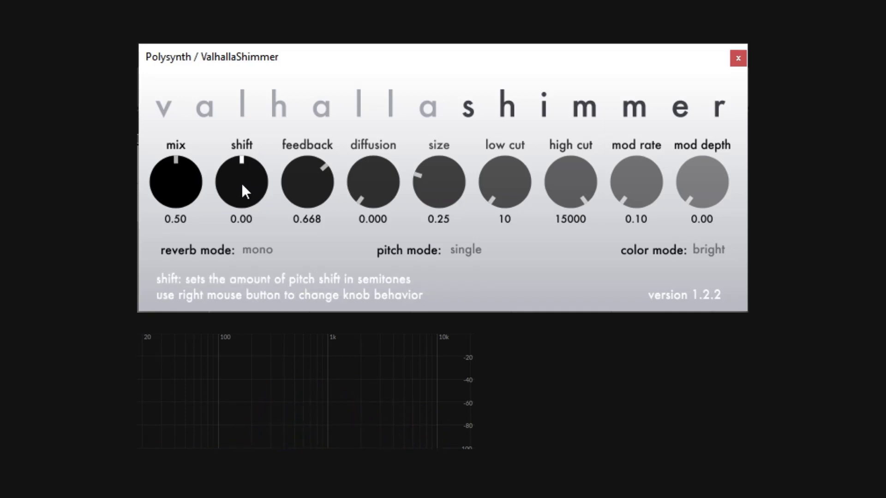
{"action": "scroll", "coordinate": [241, 185], "scroll_direction": "up", "scroll_amount": 1}
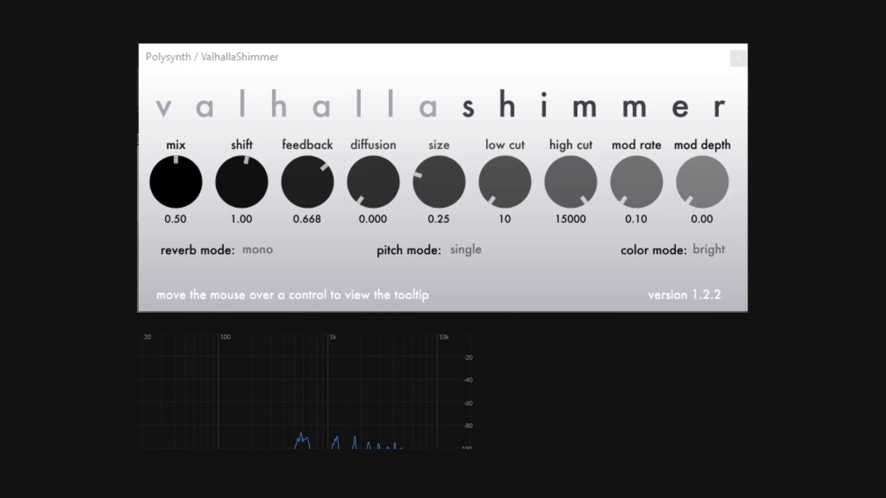
{"action": "left_click_drag", "start_coordinate": [243, 172], "coordinate": [246, 206]}
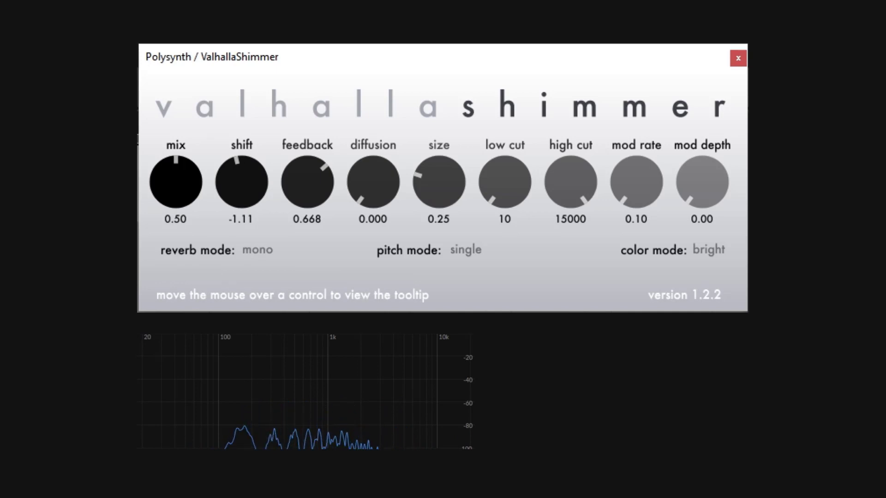
{"action": "left_click_drag", "start_coordinate": [217, 178], "coordinate": [263, 42]}
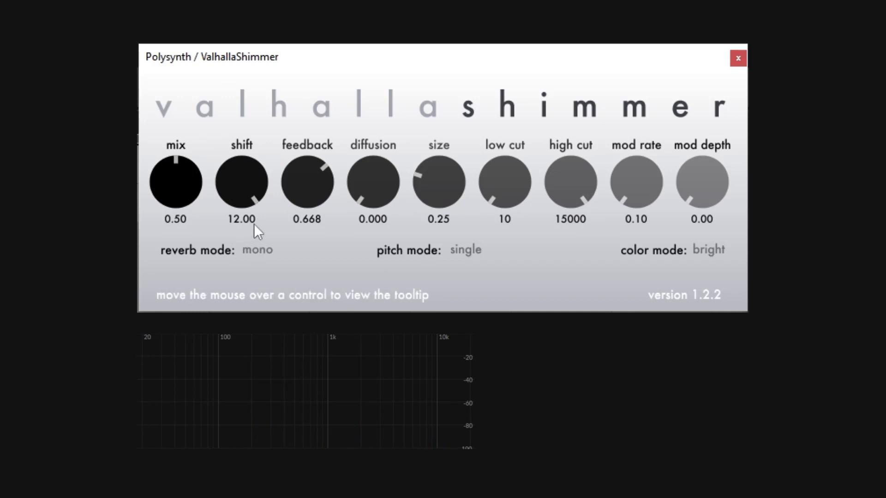
{"action": "left_click_drag", "start_coordinate": [256, 197], "coordinate": [274, 78]}
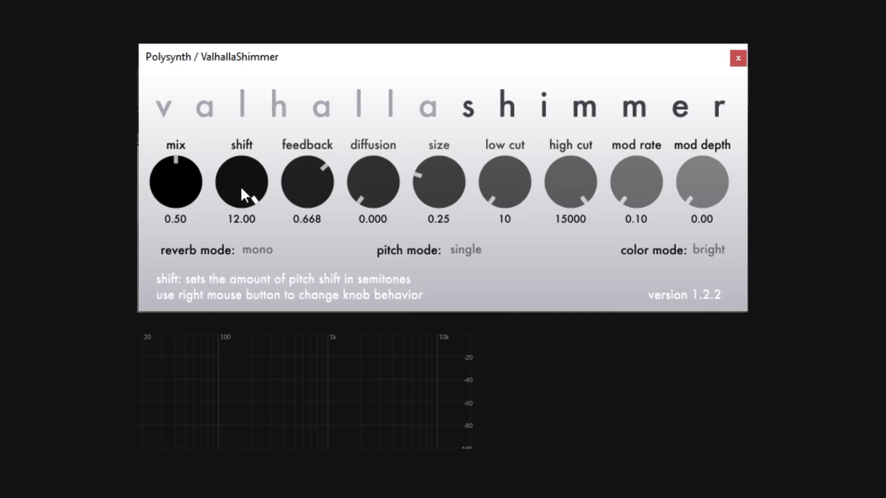
- Set the shift to exactly 7 semitones
{"action": "left_click", "coordinate": [236, 220]}
{"action": "key", "text": "BackSpace"}
{"action": "key", "text": "BackSpace"}
{"action": "key", "text": "BackSpace"}
{"action": "key", "text": "BackSpace"}
{"action": "key", "text": "BackSpace"}
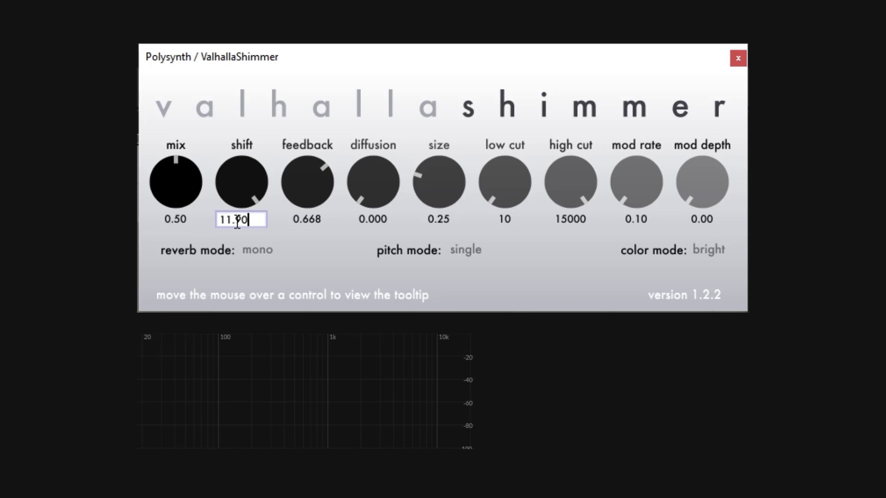
{"action": "type", "text": "7"}
{"action": "key", "text": "Return"}
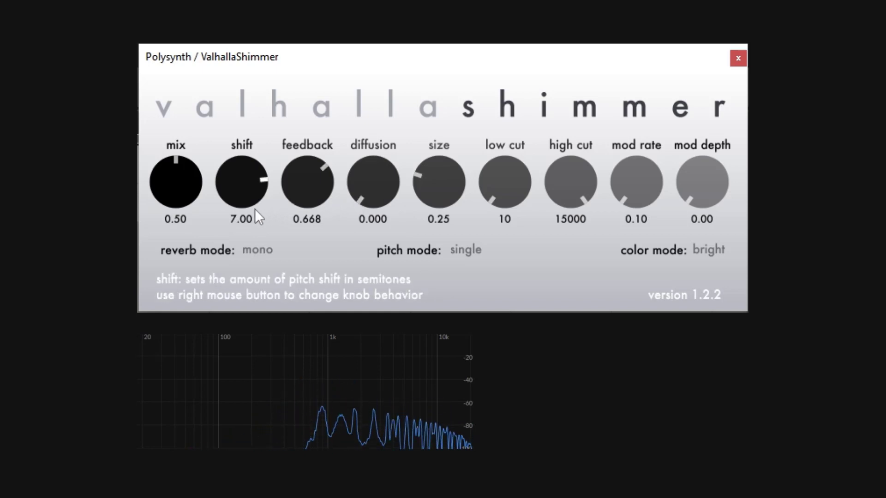
- Try the shift at 5.46 and return it to 7 semitones
{"action": "left_click_drag", "start_coordinate": [260, 179], "coordinate": [245, 196]}
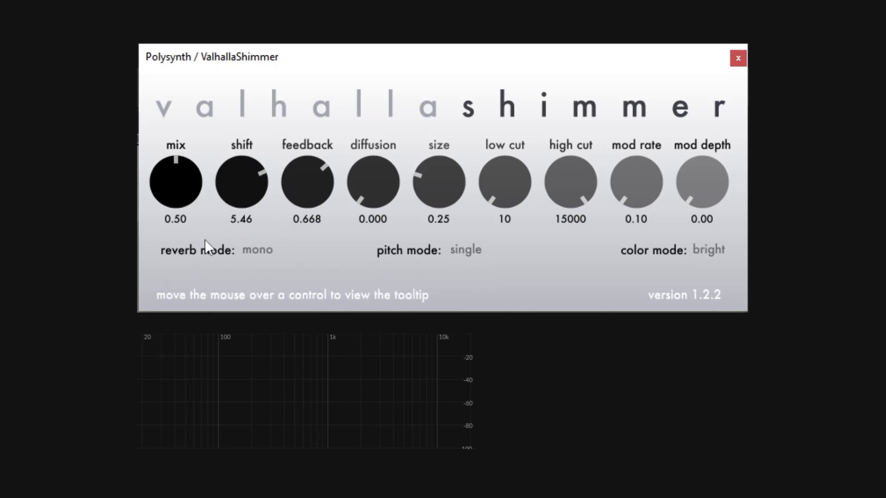
{"action": "left_click", "coordinate": [229, 220]}
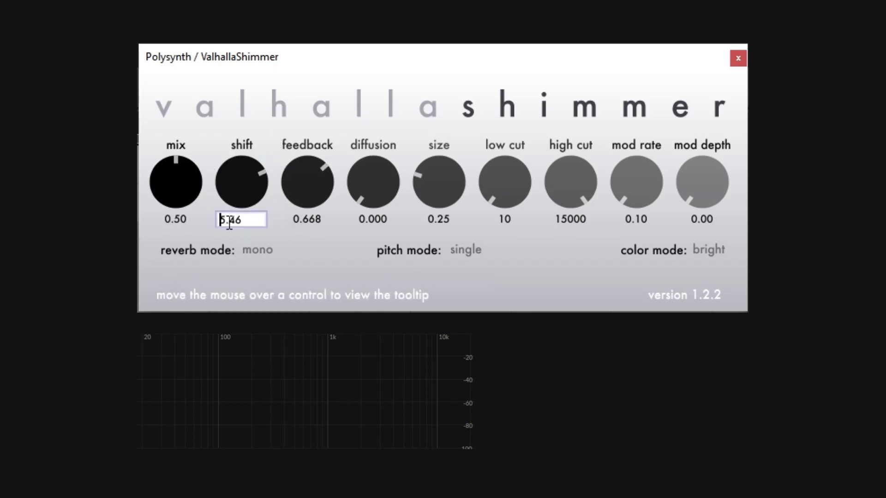
{"action": "type", "text": "7"}
{"action": "key", "text": "Return"}
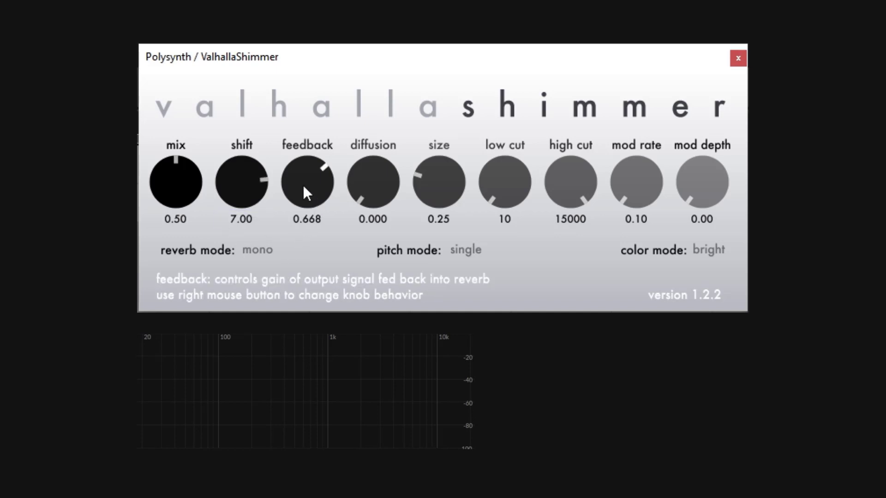
- Build a larger reverb with feedback 0.712, size 0.57 and diffusion 0.685, and lower the shift to 1.14 and on to -0.59
{"action": "mouse_move", "coordinate": [303, 183]}
{"action": "left_mouse_down"}
{"action": "mouse_move", "coordinate": [306, 165]}
{"action": "mouse_move", "coordinate": [315, 178]}
{"action": "left_mouse_up"}
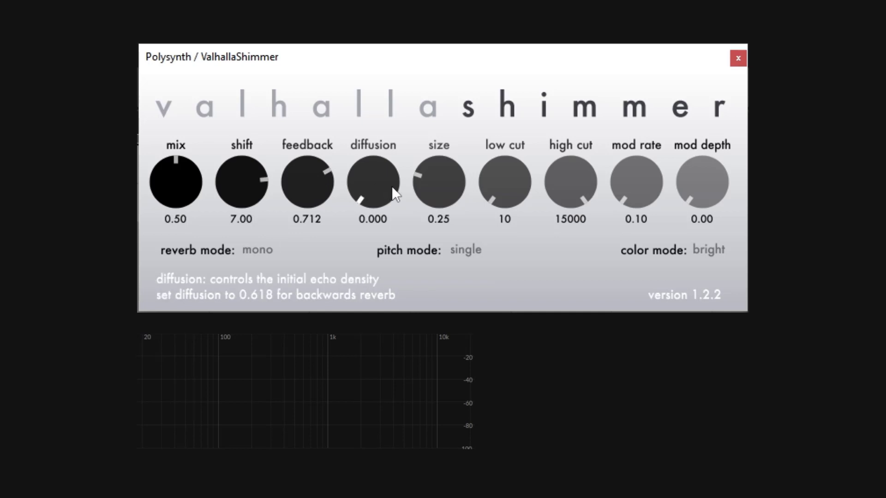
{"action": "left_click_drag", "start_coordinate": [427, 186], "coordinate": [419, 153]}
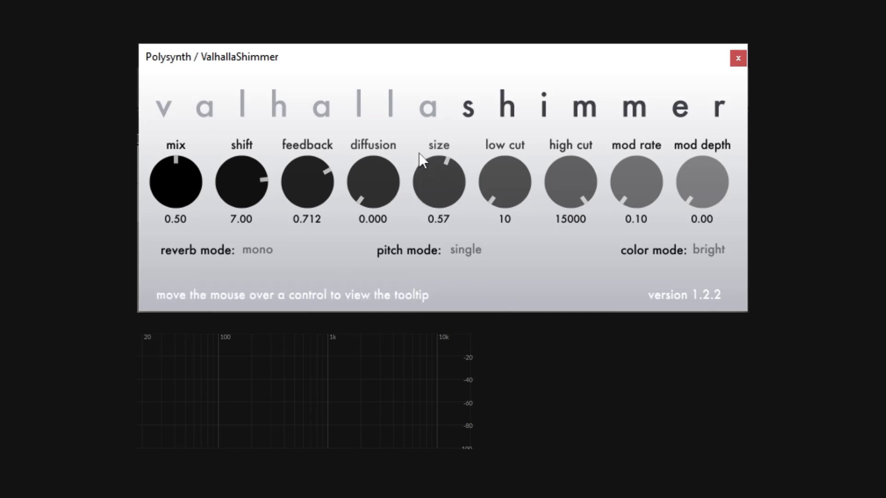
{"action": "left_click_drag", "start_coordinate": [379, 195], "coordinate": [389, 48]}
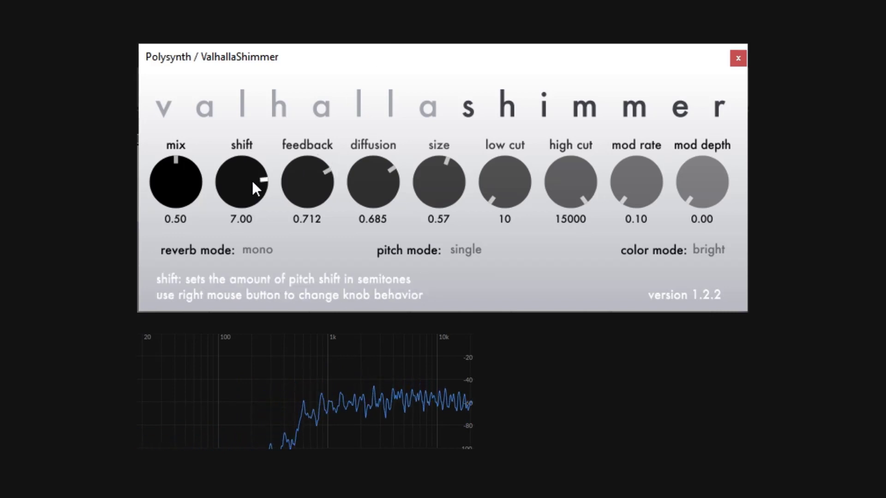
{"action": "left_click_drag", "start_coordinate": [225, 188], "coordinate": [246, 241]}
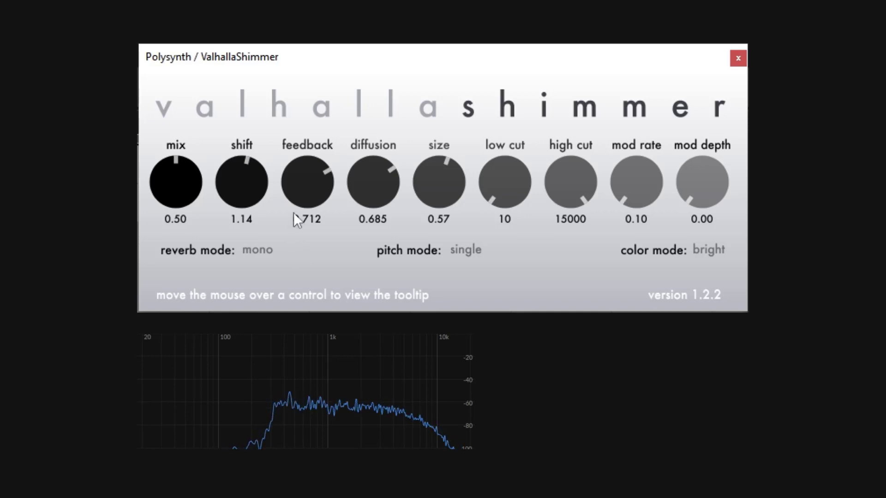
{"action": "left_click_drag", "start_coordinate": [245, 199], "coordinate": [242, 213]}
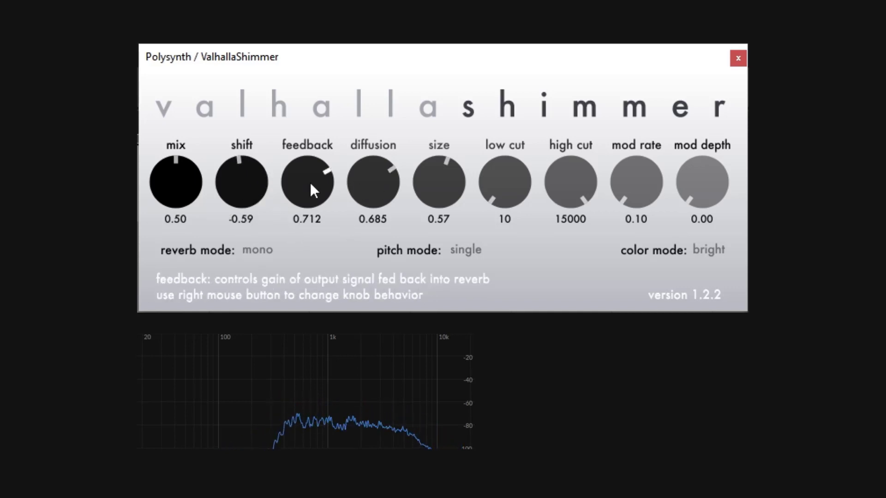
- Shrink the reverb with feedback 0.296 and size 0.28, setting the diffusion to 0.693 and the shift to 0.75
{"action": "left_click_drag", "start_coordinate": [310, 182], "coordinate": [318, 279]}
{"action": "left_click_drag", "start_coordinate": [373, 187], "coordinate": [375, 186]}
{"action": "left_click_drag", "start_coordinate": [433, 183], "coordinate": [421, 235]}
{"action": "left_click_drag", "start_coordinate": [239, 201], "coordinate": [241, 189]}
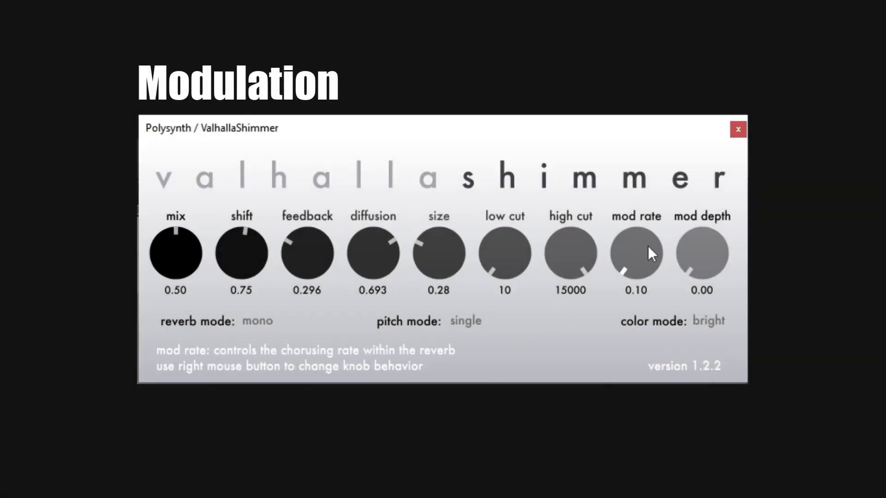
- Reset the shift to 0 and lower the diffusion to 0.345 and the size to 0.19
{"action": "left_click_drag", "start_coordinate": [260, 248], "coordinate": [249, 262]}
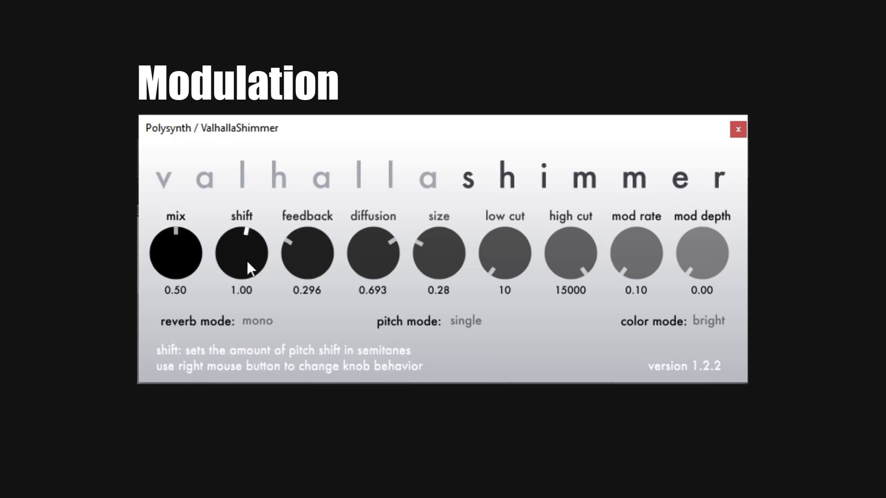
{"action": "left_click", "coordinate": [251, 291]}
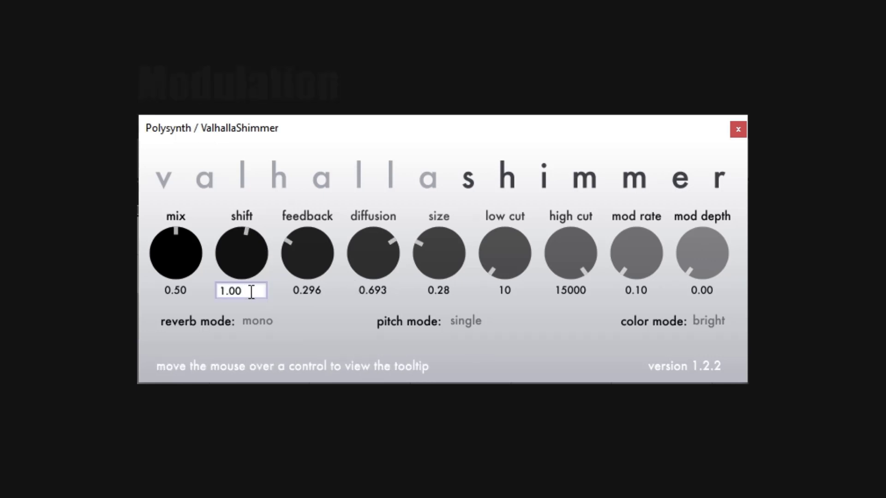
{"action": "key", "text": "BackSpace"}
{"action": "key", "text": "BackSpace"}
{"action": "key", "text": "BackSpace"}
{"action": "type", "text": "0"}
{"action": "key", "text": "Return"}
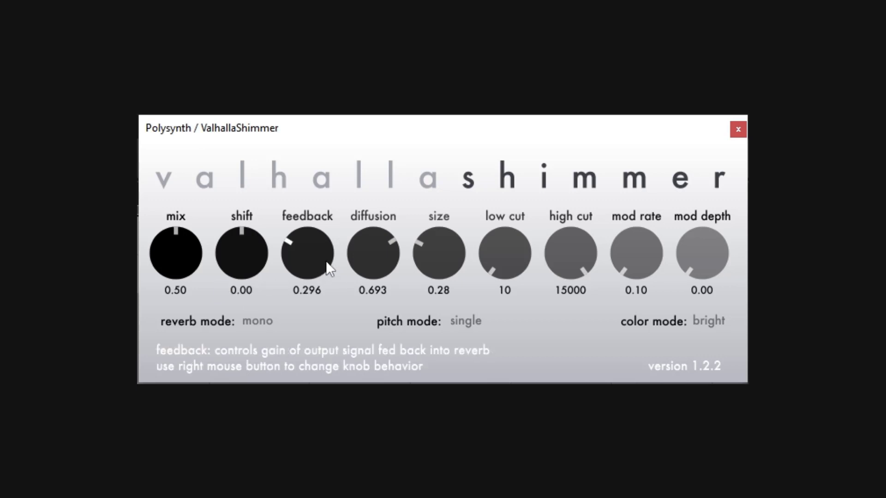
{"action": "left_click_drag", "start_coordinate": [384, 260], "coordinate": [406, 338]}
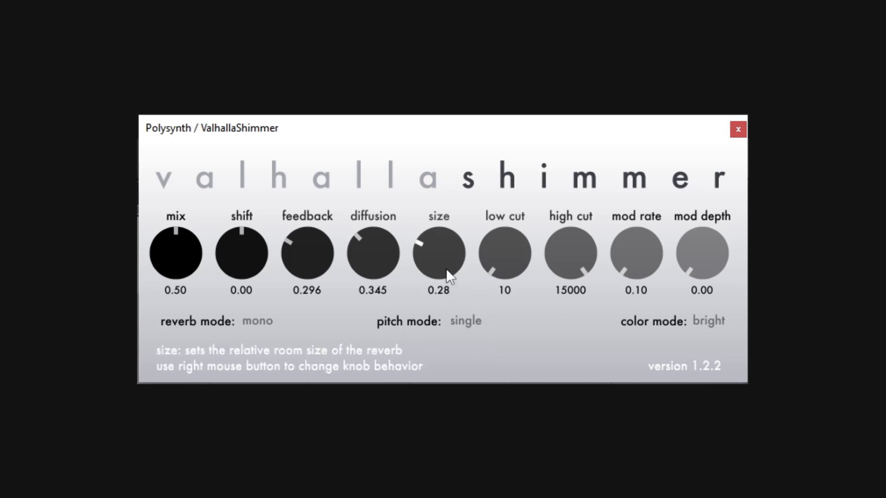
{"action": "left_click_drag", "start_coordinate": [447, 269], "coordinate": [444, 279]}
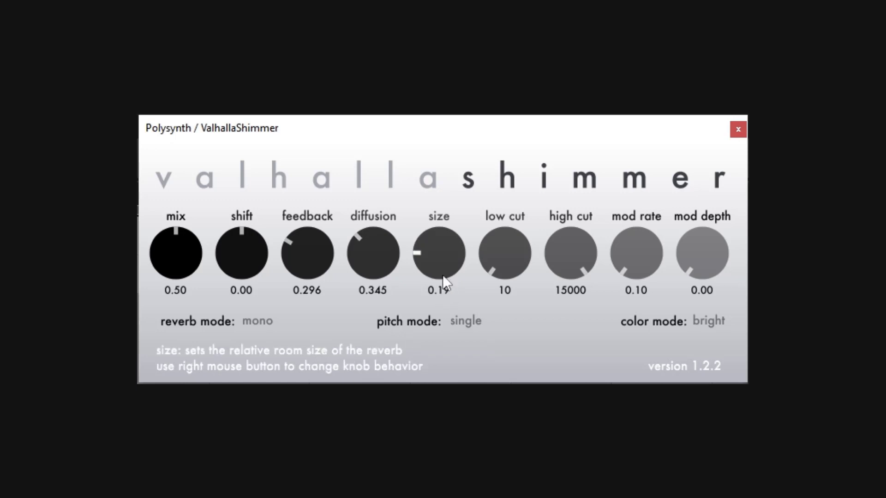
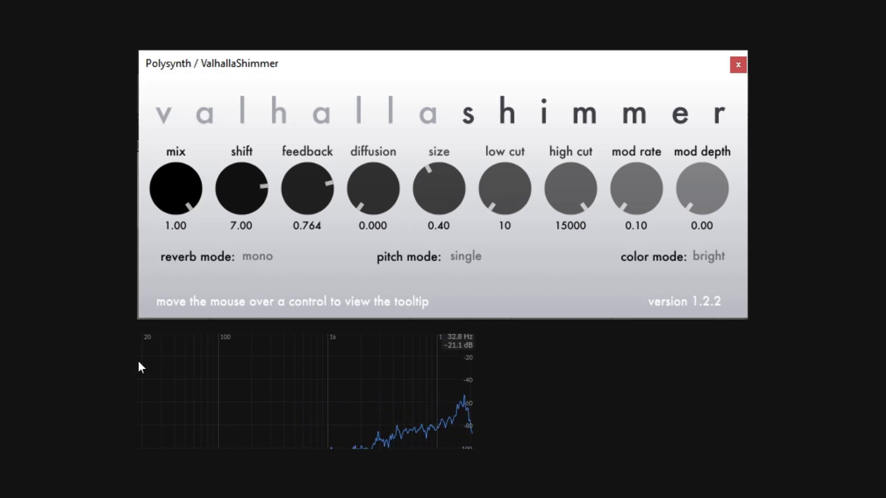
- Switch the pitch mode to dual for a comparison and change it to singleReverse
{"action": "left_click", "coordinate": [471, 255]}
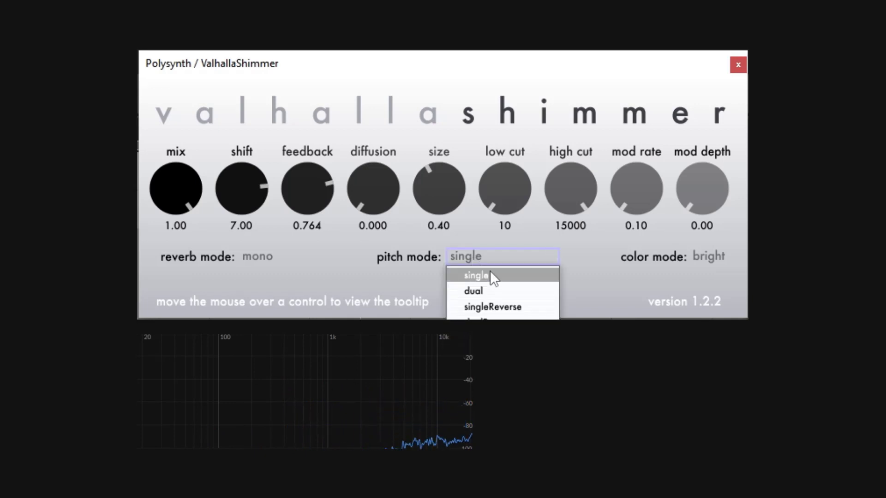
{"action": "left_click", "coordinate": [489, 288]}
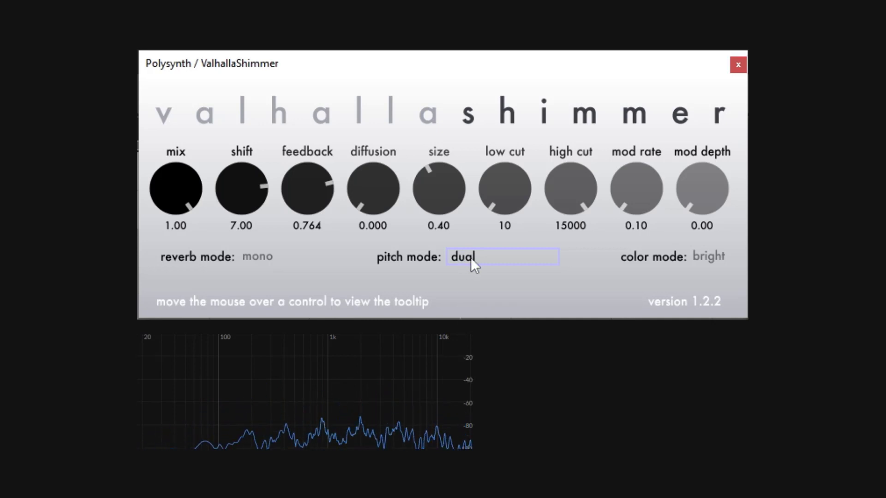
{"action": "left_click", "coordinate": [492, 253]}
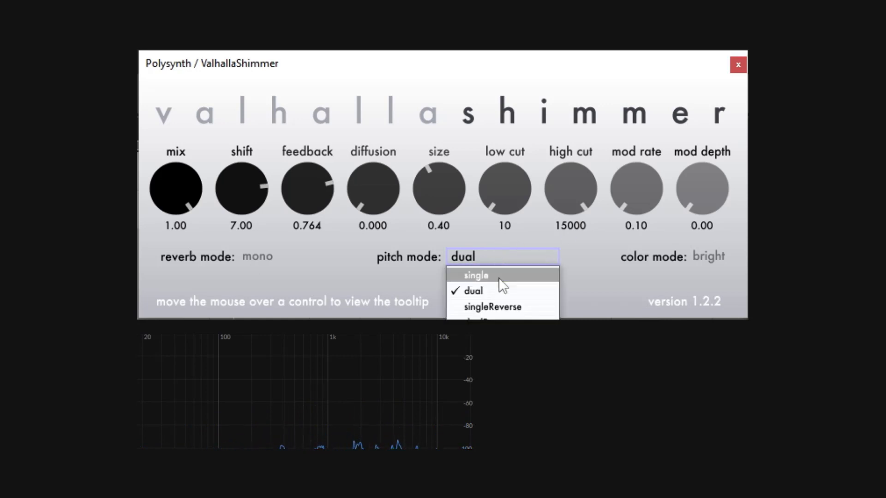
{"action": "left_click", "coordinate": [509, 308]}
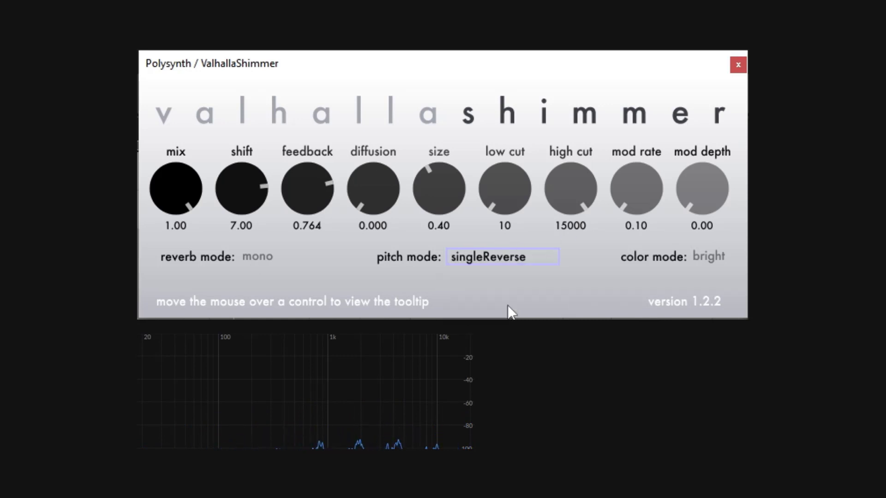
{"action": "left_click", "coordinate": [477, 251]}
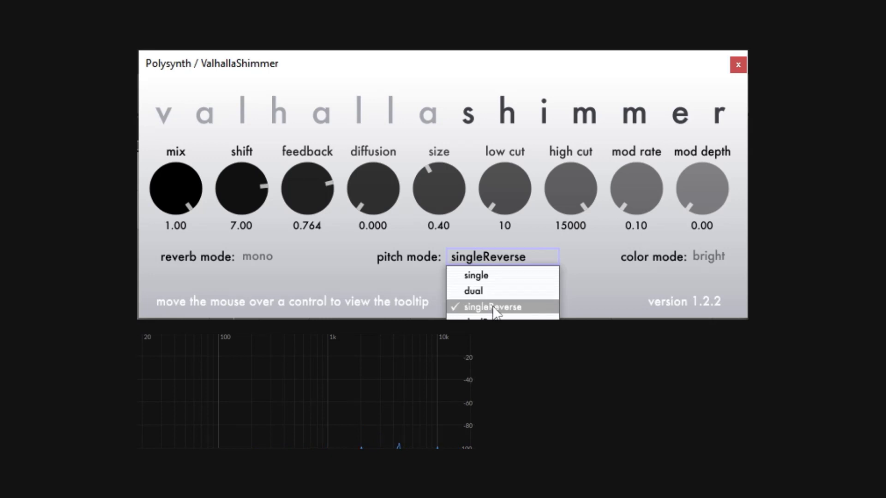
{"action": "left_click", "coordinate": [377, 297]}
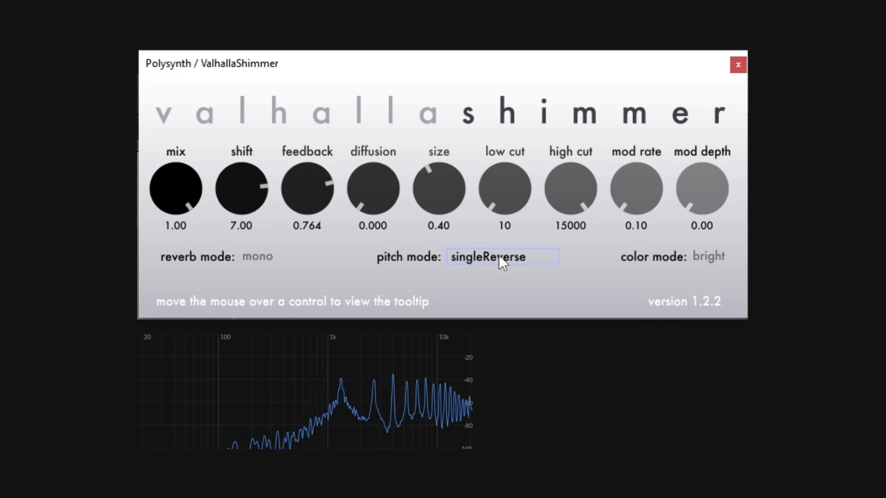
- Compare against the single pitch mode and return to singleReverse
{"action": "left_click", "coordinate": [499, 255]}
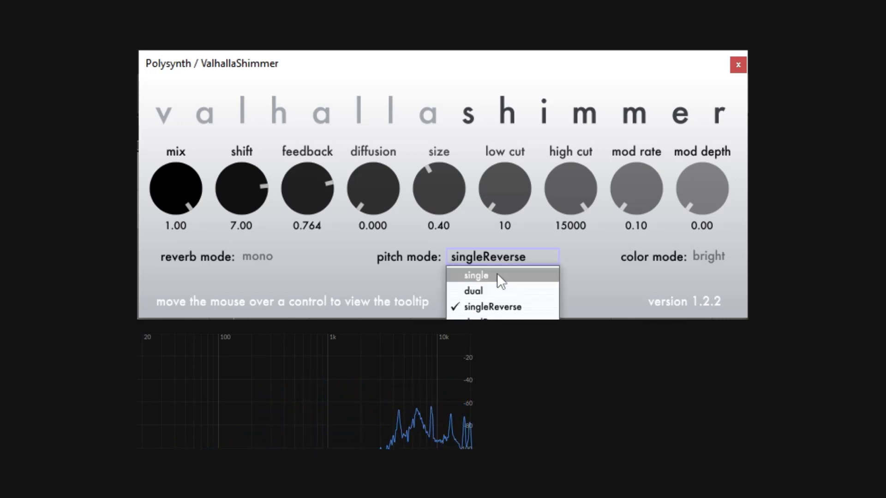
{"action": "left_click", "coordinate": [499, 273]}
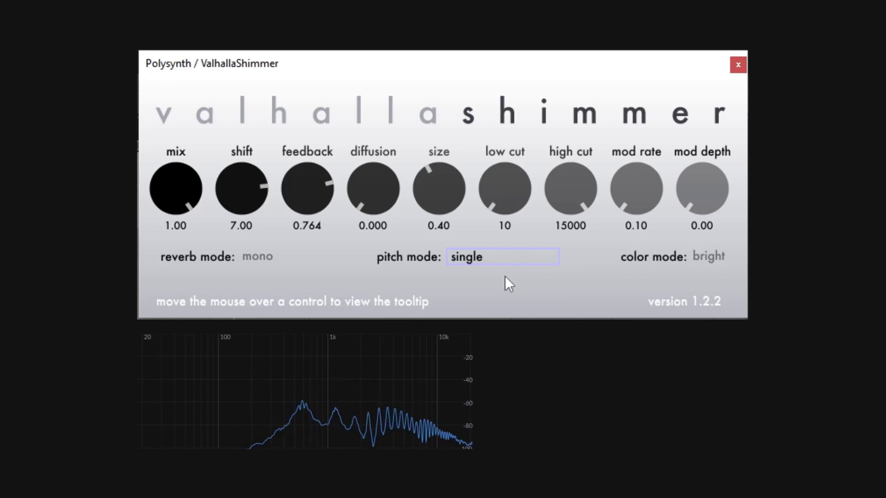
{"action": "left_click", "coordinate": [487, 256]}
{"action": "left_click", "coordinate": [505, 307]}
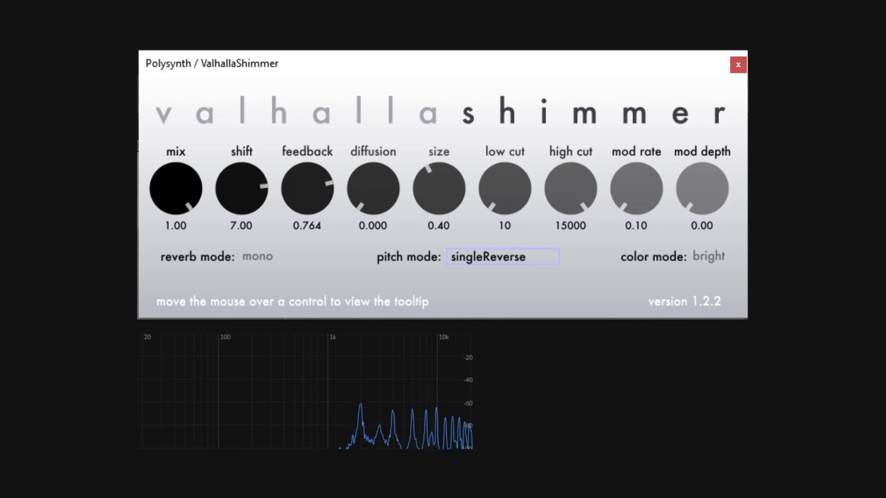
- Switch the pitch mode to dualReverse, and change it to dual for comparison
{"action": "left_click", "coordinate": [500, 257]}
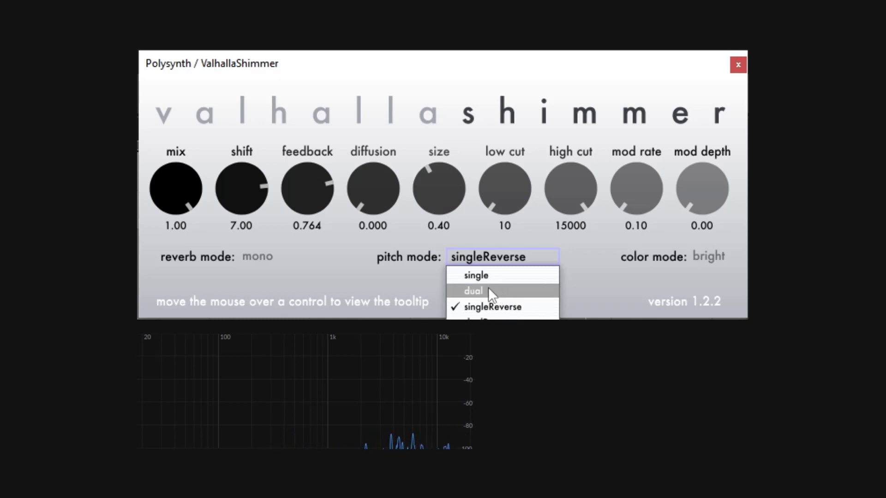
{"action": "left_click", "coordinate": [513, 317]}
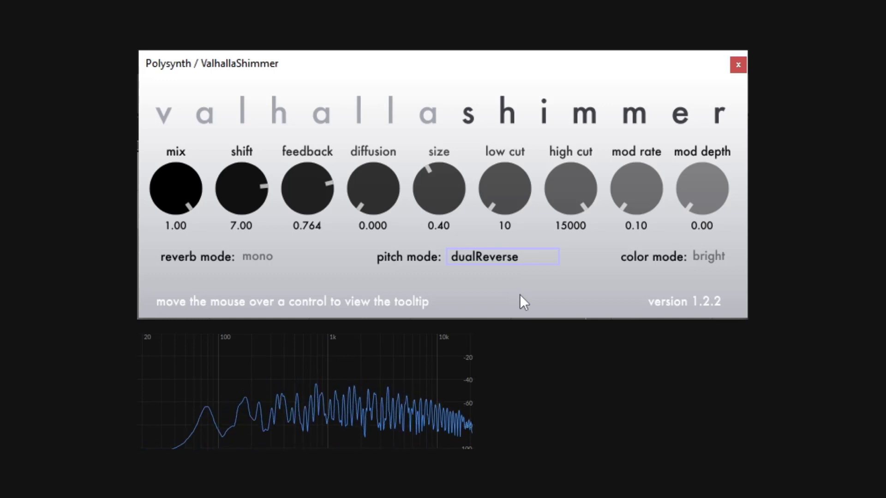
{"action": "left_click", "coordinate": [503, 259]}
{"action": "left_click", "coordinate": [493, 292]}
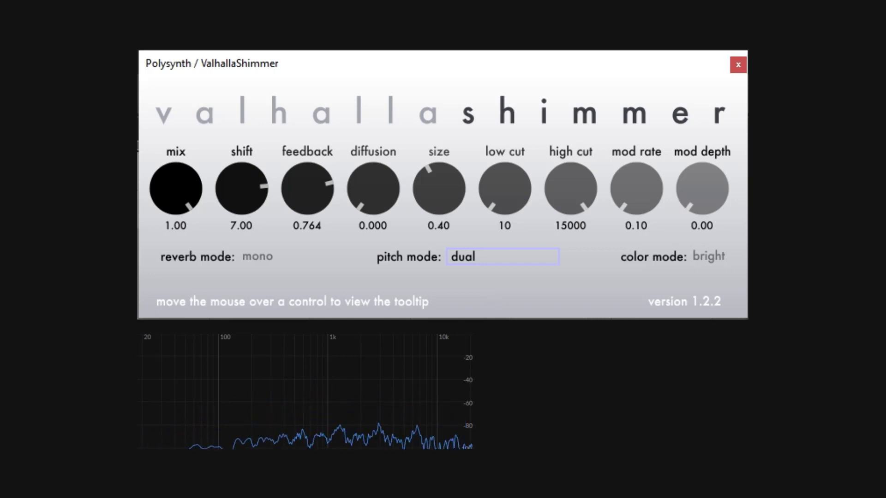
- Set the pitch mode to bypass, compare it with the single mode and return to bypass
{"action": "left_click", "coordinate": [458, 261]}
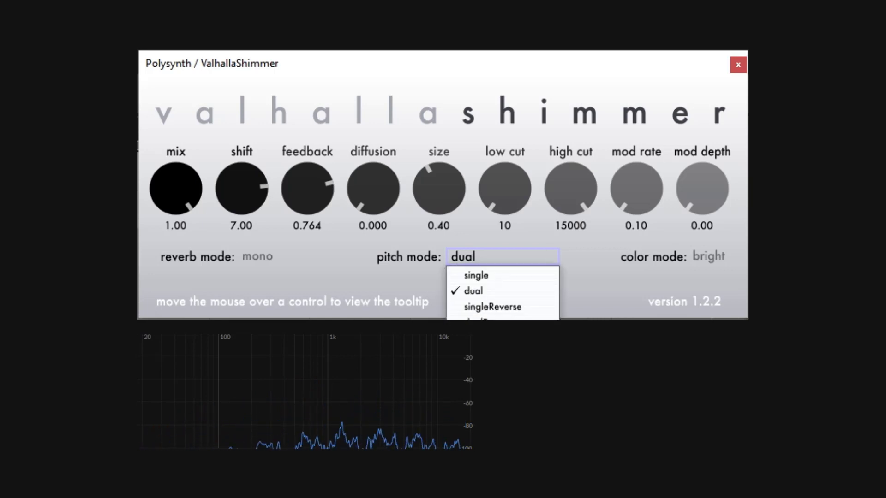
{"action": "left_click", "coordinate": [477, 338]}
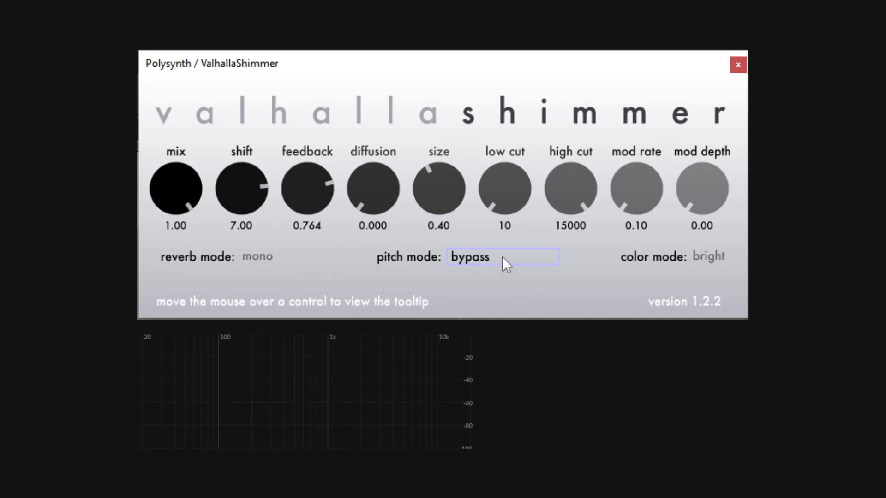
{"action": "left_click", "coordinate": [480, 256]}
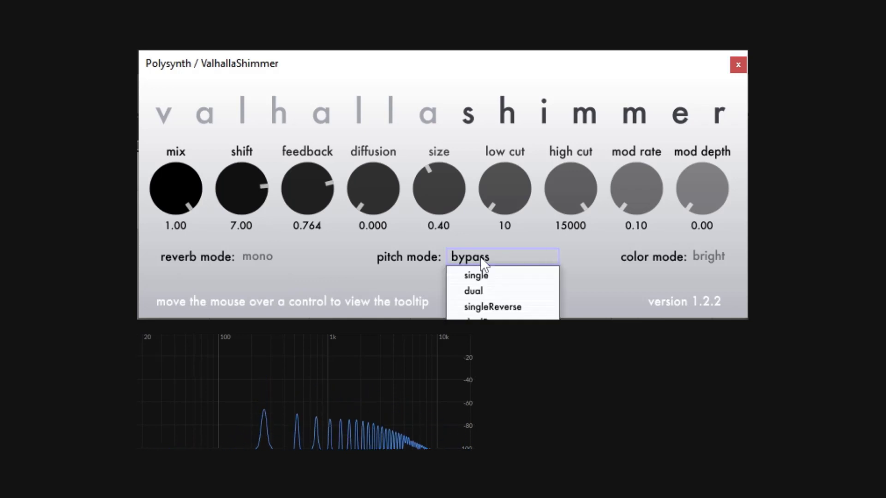
{"action": "left_click", "coordinate": [492, 276]}
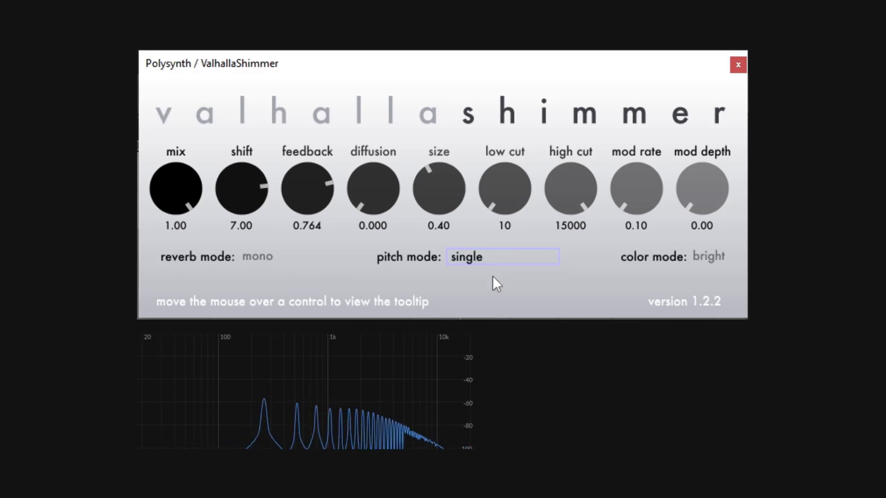
{"action": "left_click", "coordinate": [475, 257]}
{"action": "left_click", "coordinate": [477, 340]}
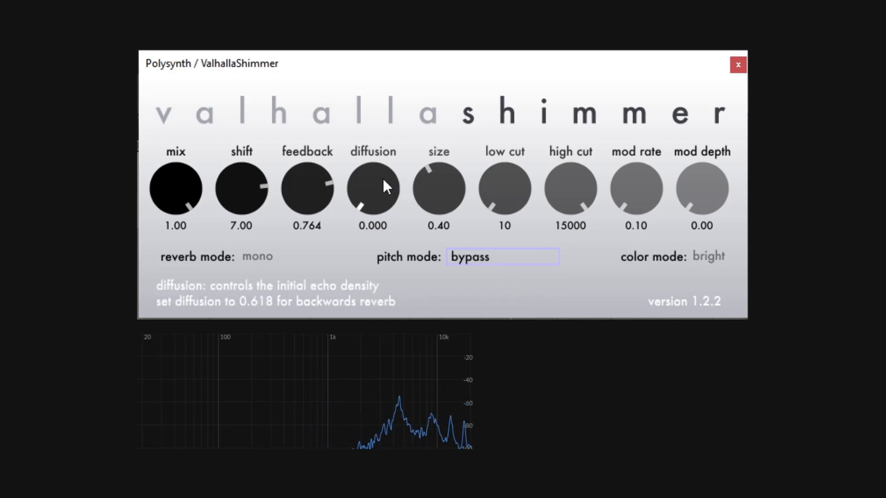
- Lower the feedback to 0.000 and raise it again to compare the bypassed reverb's sound
{"action": "left_click_drag", "start_coordinate": [323, 185], "coordinate": [323, 333]}
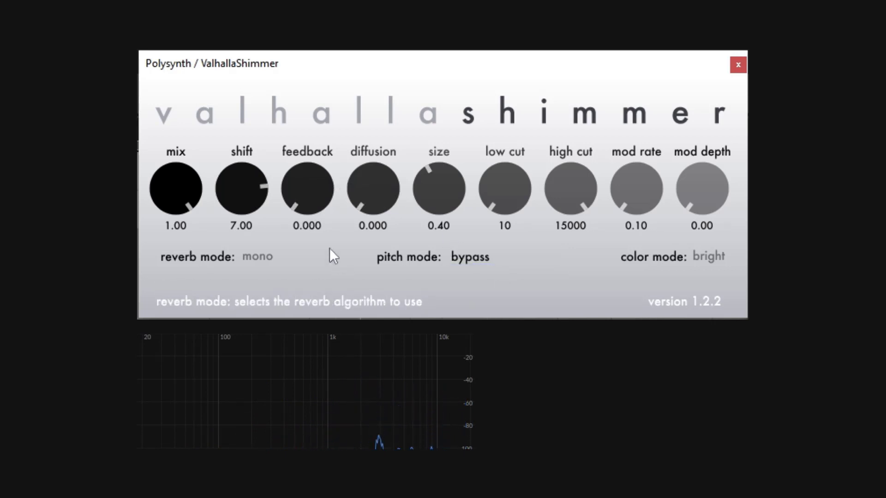
{"action": "left_click_drag", "start_coordinate": [323, 194], "coordinate": [324, 66]}
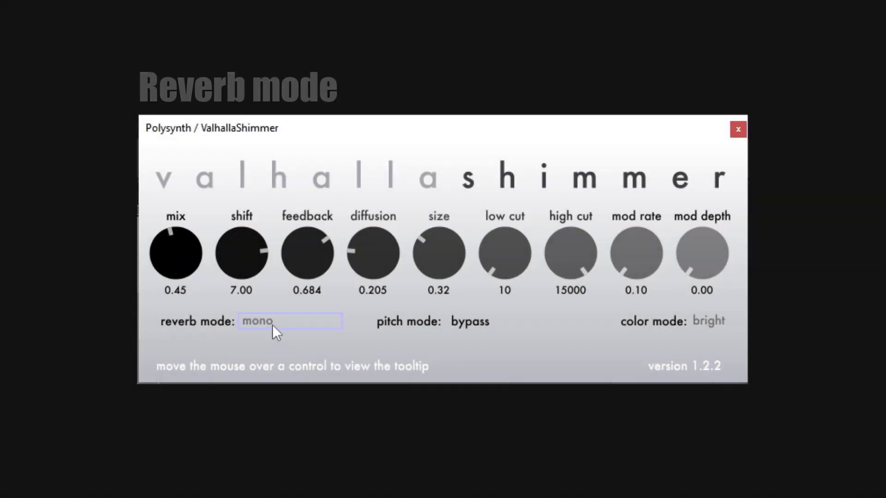
- Keep the reverb mode on mono and set the size to 0.64, the diffusion to 0.724 and the feedback to 0.688
{"action": "left_click", "coordinate": [318, 322]}
{"action": "left_click", "coordinate": [456, 352]}
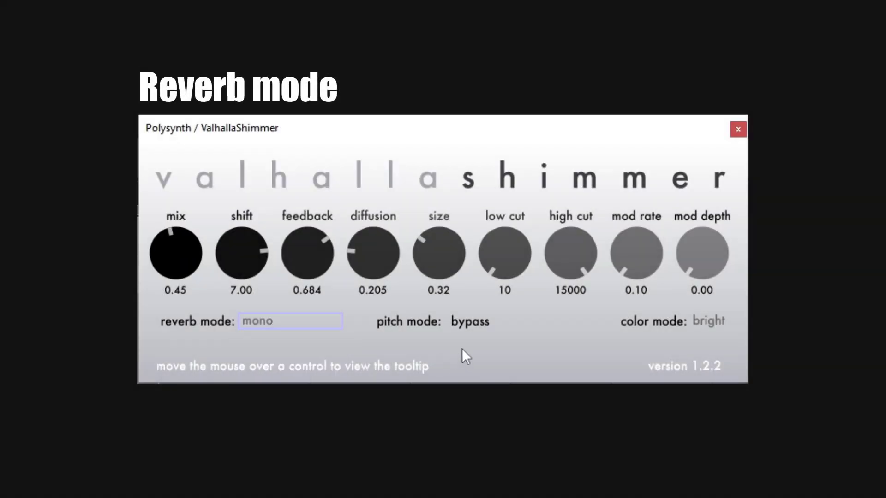
{"action": "left_click_drag", "start_coordinate": [444, 269], "coordinate": [443, 193]}
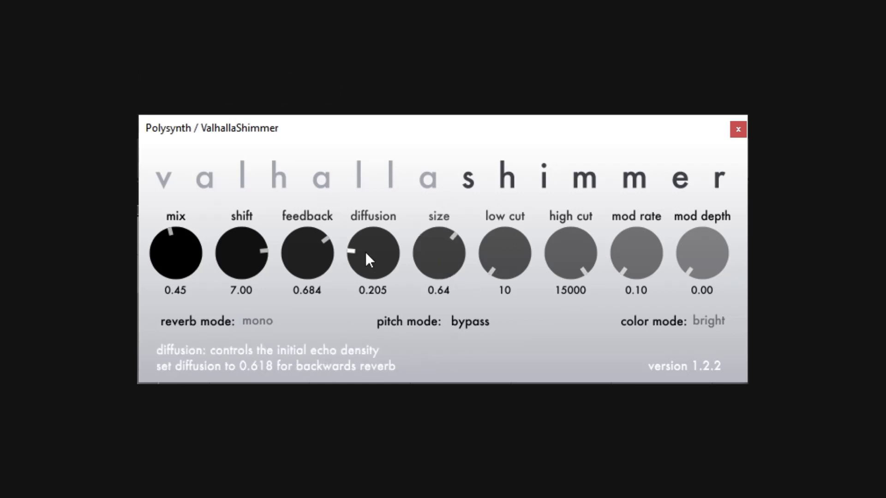
{"action": "left_click_drag", "start_coordinate": [365, 252], "coordinate": [383, 135]}
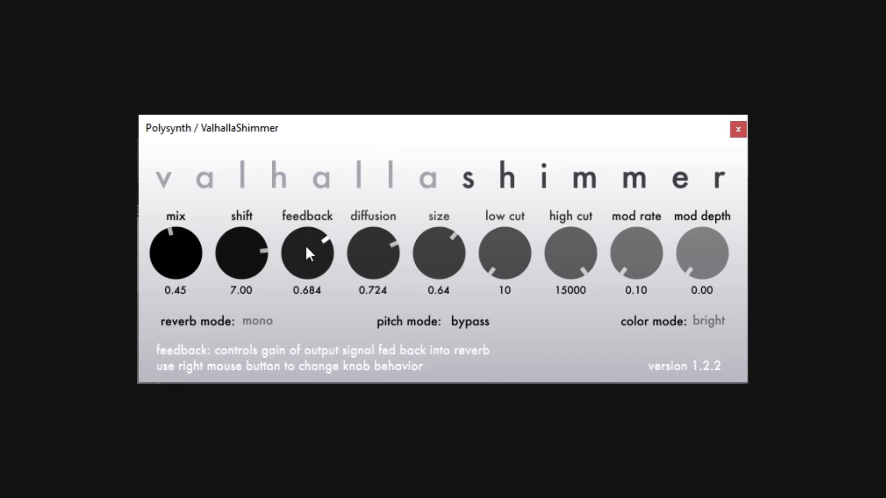
{"action": "left_click_drag", "start_coordinate": [306, 248], "coordinate": [255, 264]}
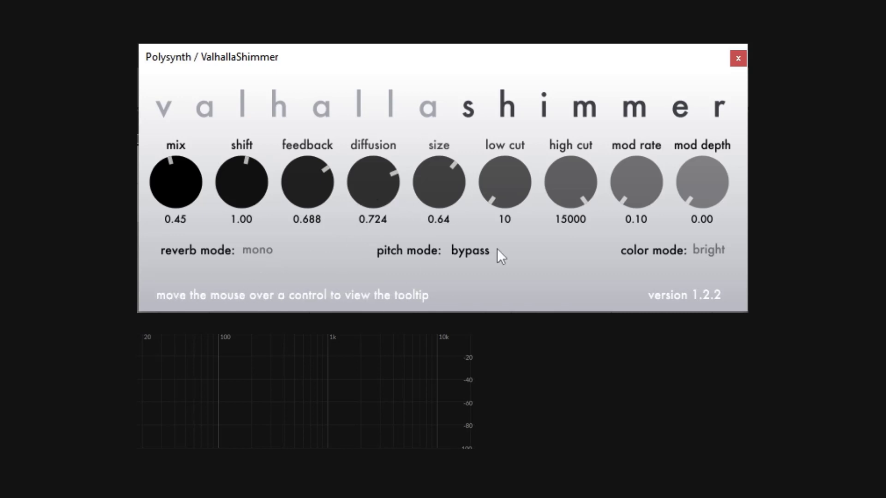
- Change the reverb mode to bigStereo, compare it against mono and return to bigStereo
{"action": "left_click", "coordinate": [283, 251]}
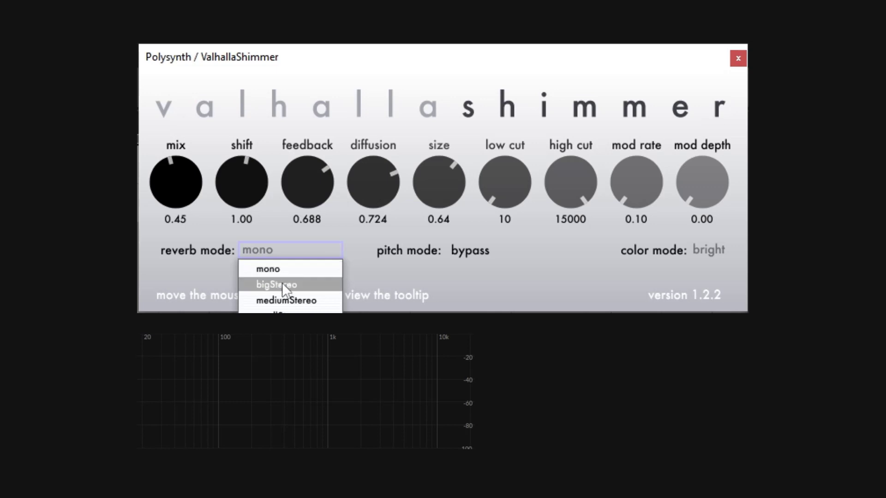
{"action": "left_click", "coordinate": [283, 285]}
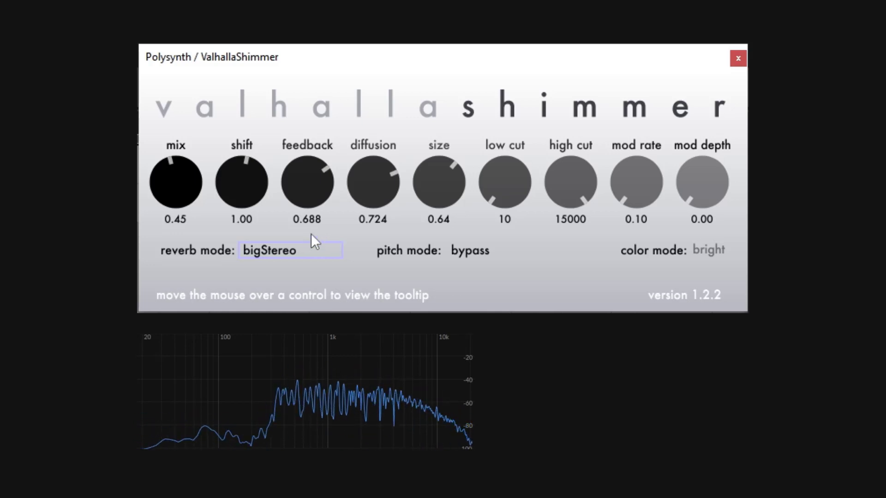
{"action": "left_click", "coordinate": [308, 251]}
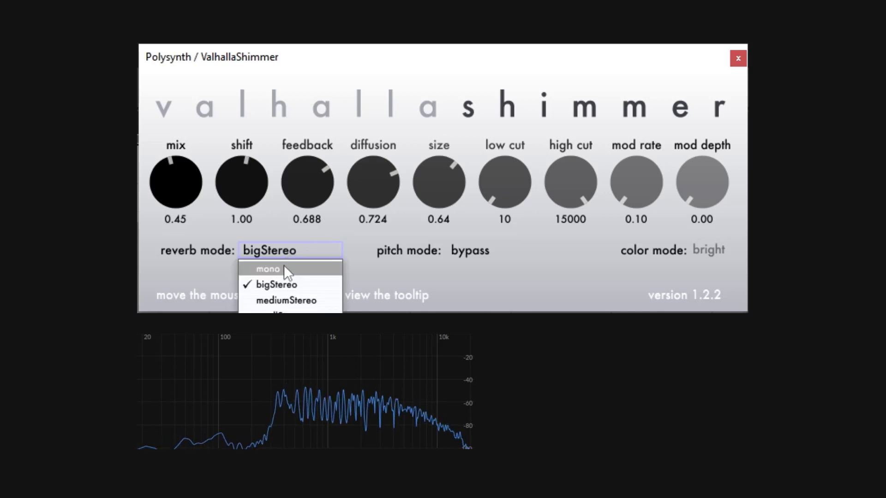
{"action": "left_click", "coordinate": [285, 266]}
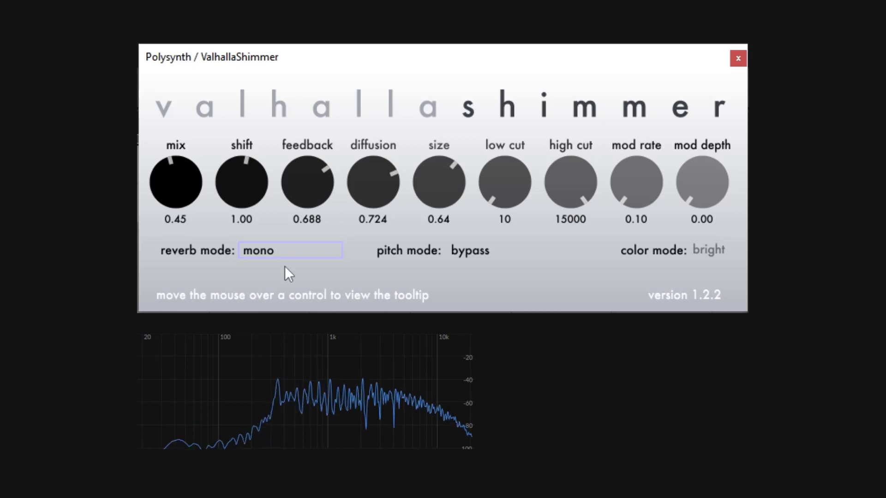
{"action": "left_click", "coordinate": [259, 255]}
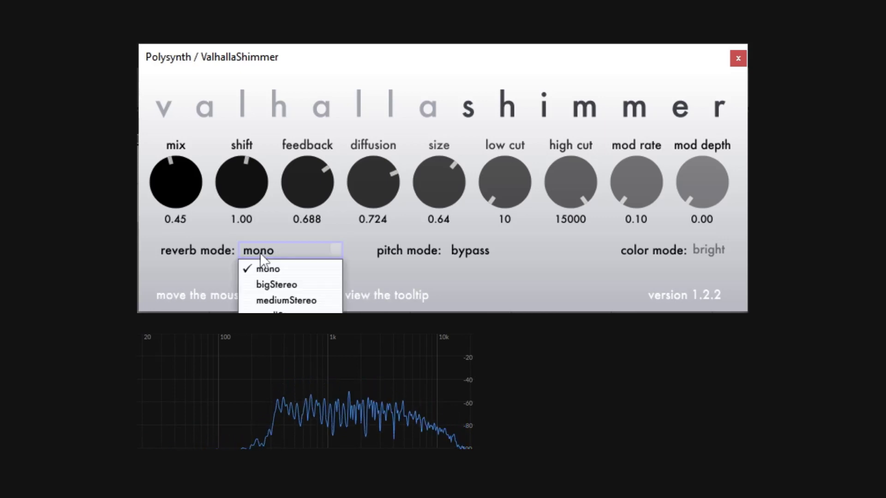
{"action": "left_click", "coordinate": [277, 290]}
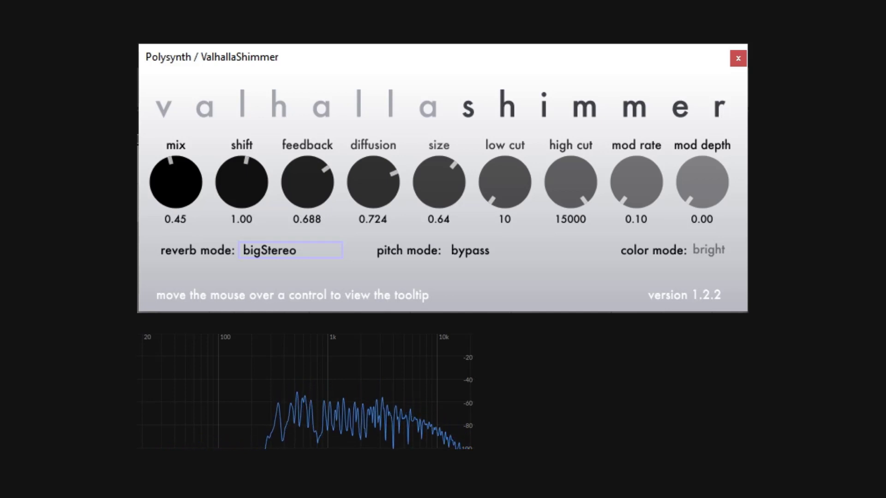
- Set the feedback to 0.668 and change the reverb mode to mediumStereo
{"action": "left_click_drag", "start_coordinate": [303, 193], "coordinate": [324, 142]}
{"action": "left_click", "coordinate": [288, 250]}
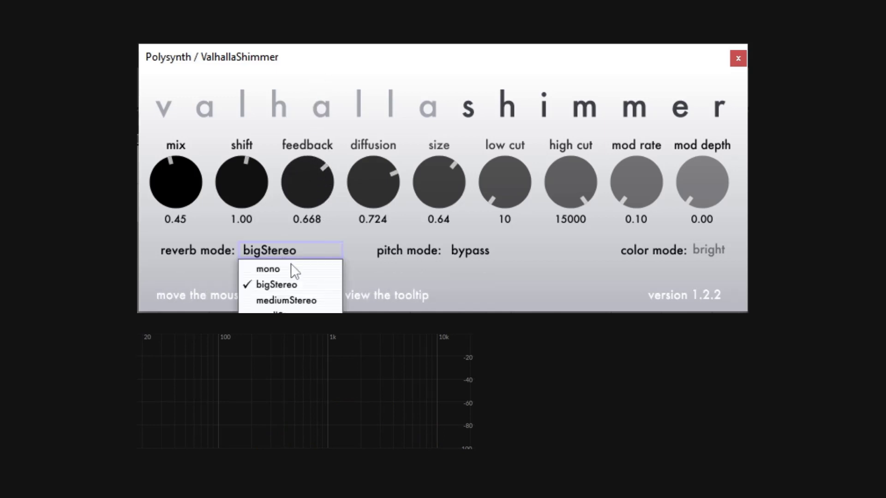
{"action": "left_click", "coordinate": [304, 301]}
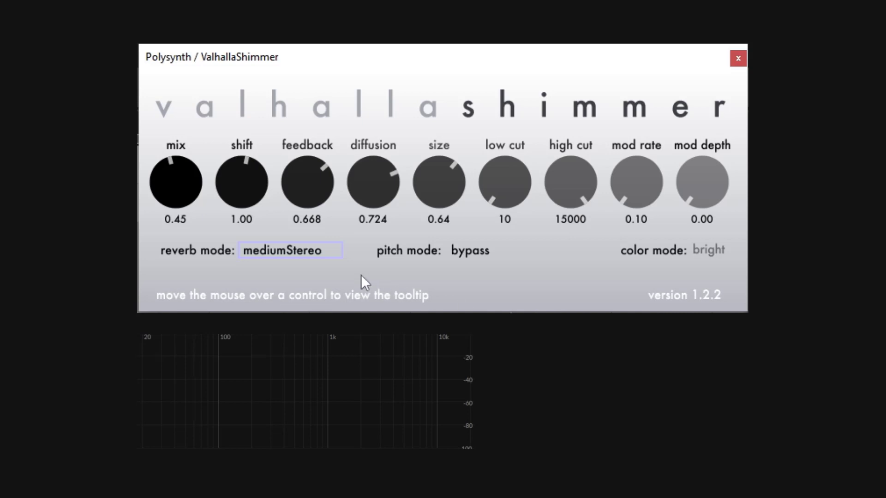
{"action": "left_click", "coordinate": [291, 248]}
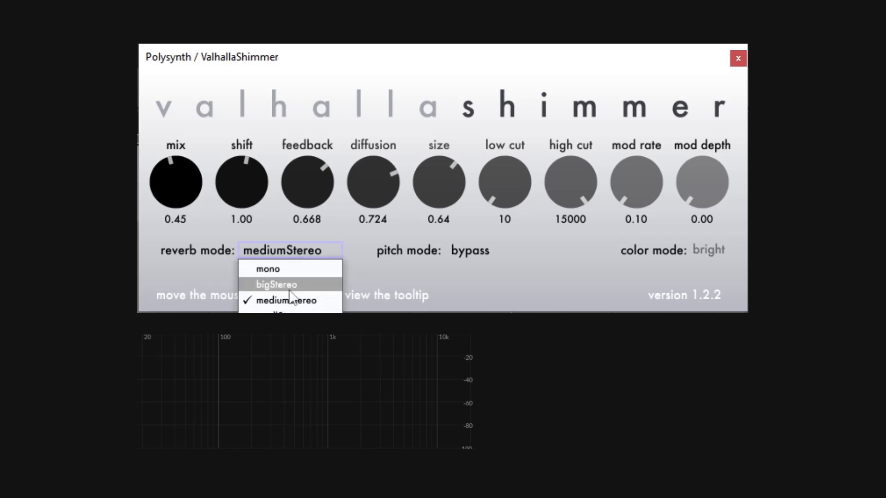
{"action": "left_click", "coordinate": [183, 274]}
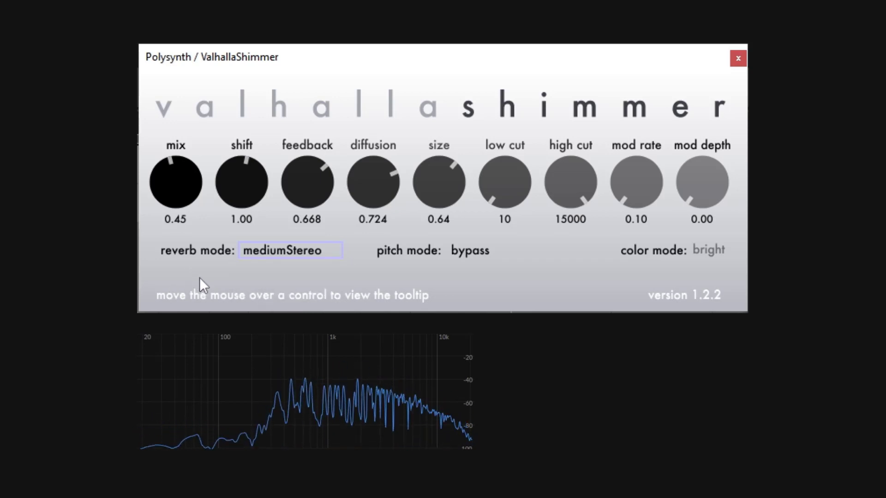
- Compare the sound against the bigStereo reverb mode and return to mediumStereo
{"action": "left_click", "coordinate": [287, 250]}
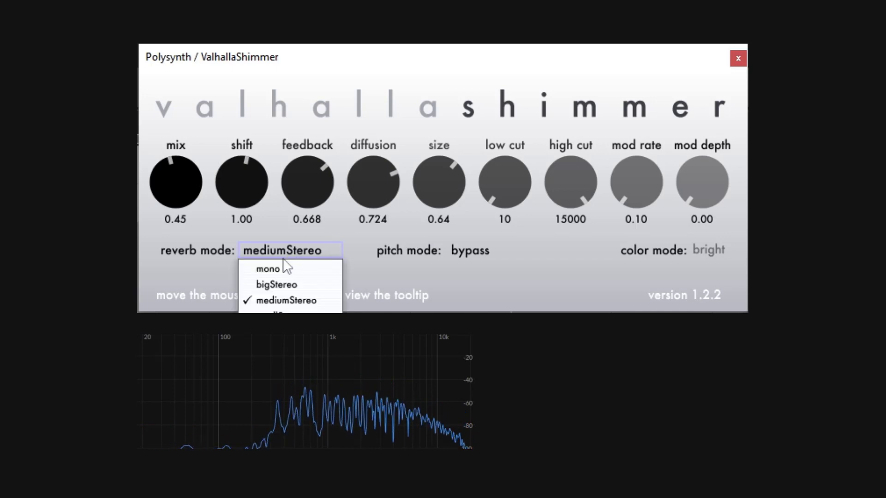
{"action": "left_click", "coordinate": [279, 285]}
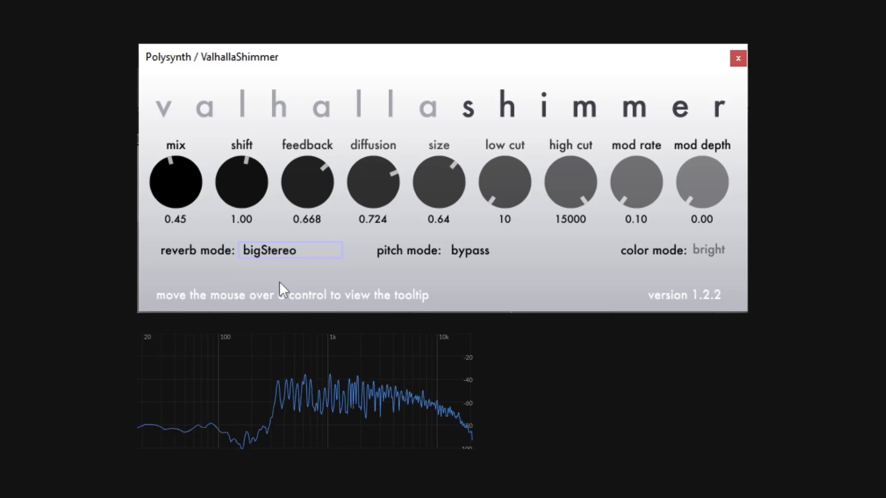
{"action": "left_click", "coordinate": [280, 247]}
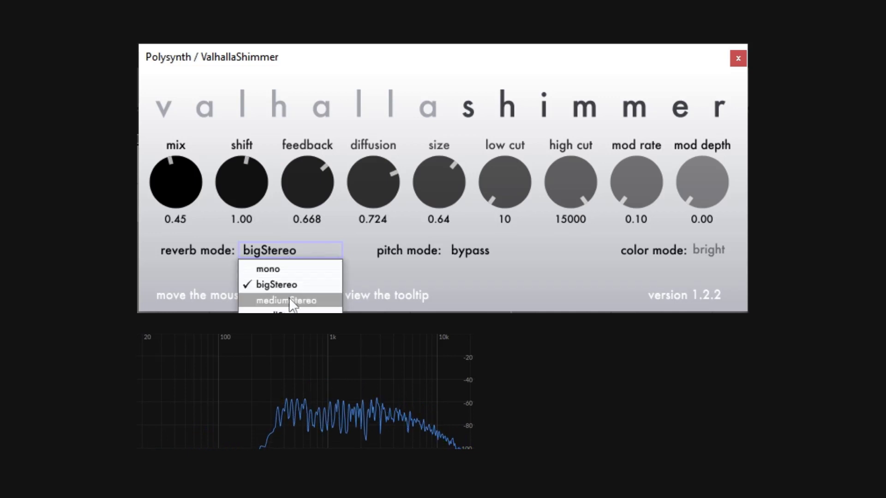
{"action": "left_click", "coordinate": [291, 301]}
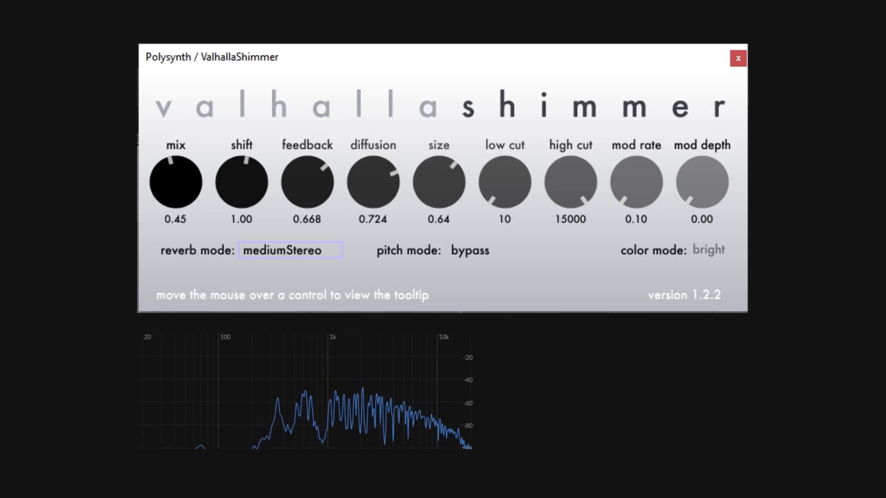
- Switch the reverb mode to smallStereo, compare it against bigStereo and return to smallStereo
{"action": "left_click", "coordinate": [280, 253]}
{"action": "left_click", "coordinate": [281, 316]}
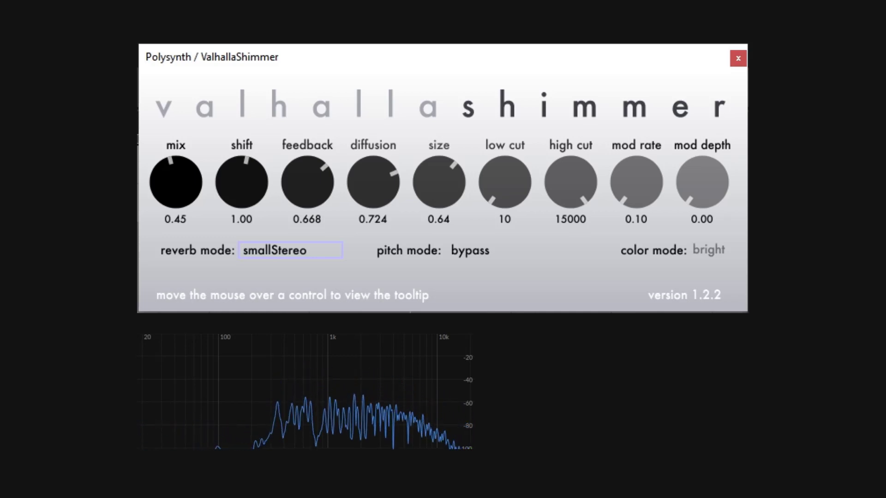
{"action": "left_click", "coordinate": [289, 252]}
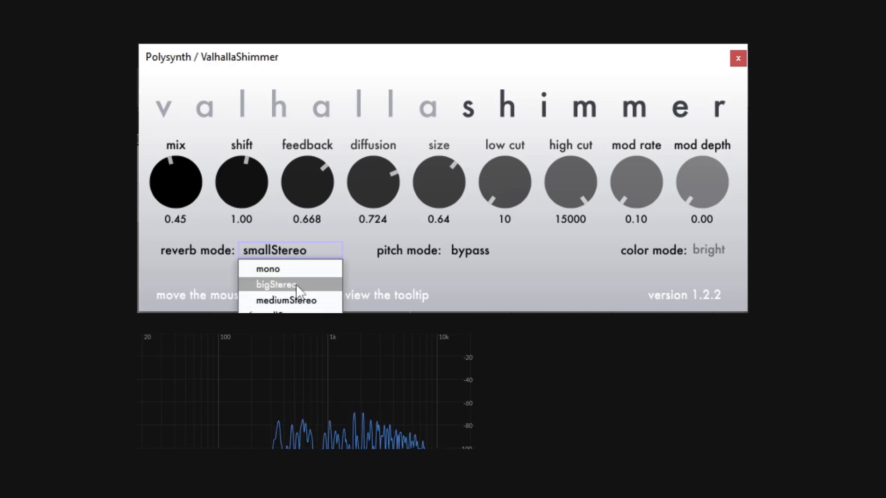
{"action": "left_click", "coordinate": [297, 286]}
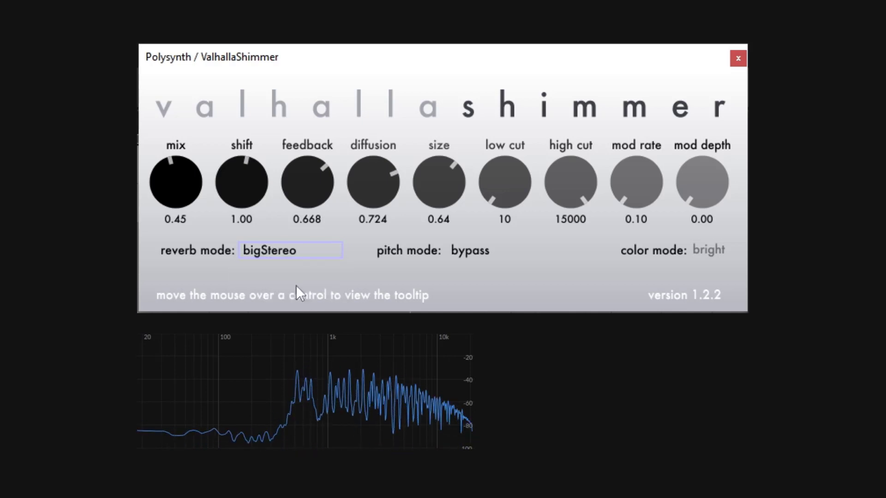
{"action": "left_click", "coordinate": [283, 251]}
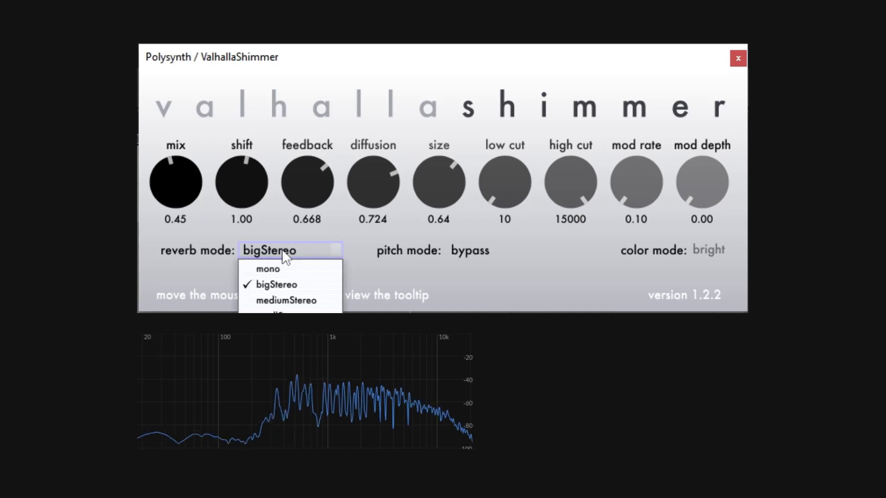
{"action": "left_click", "coordinate": [289, 315]}
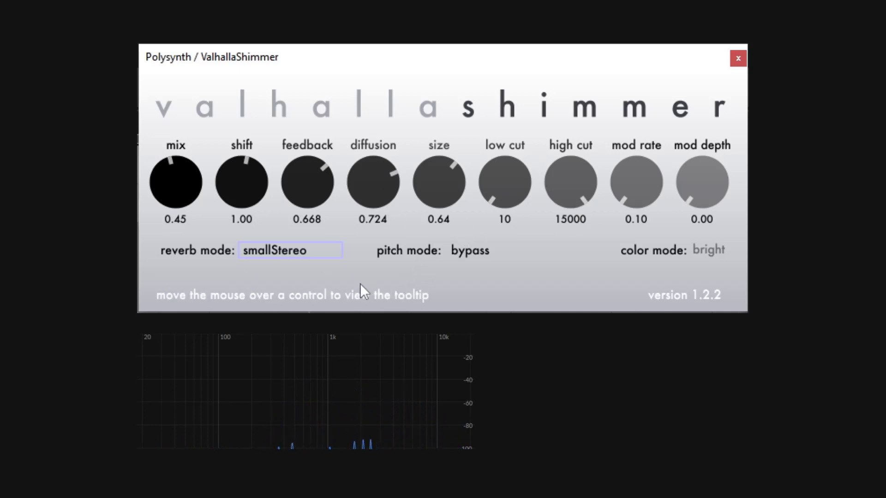
- Switch the reverb mode to bigStereo, compare it against smallStereo and return to bigStereo
{"action": "left_click", "coordinate": [304, 248]}
{"action": "left_click", "coordinate": [287, 282]}
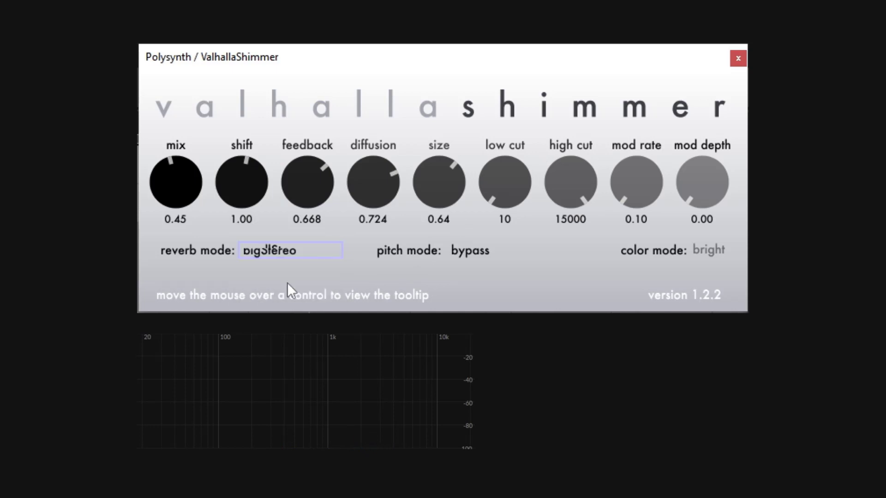
{"action": "left_click", "coordinate": [284, 249]}
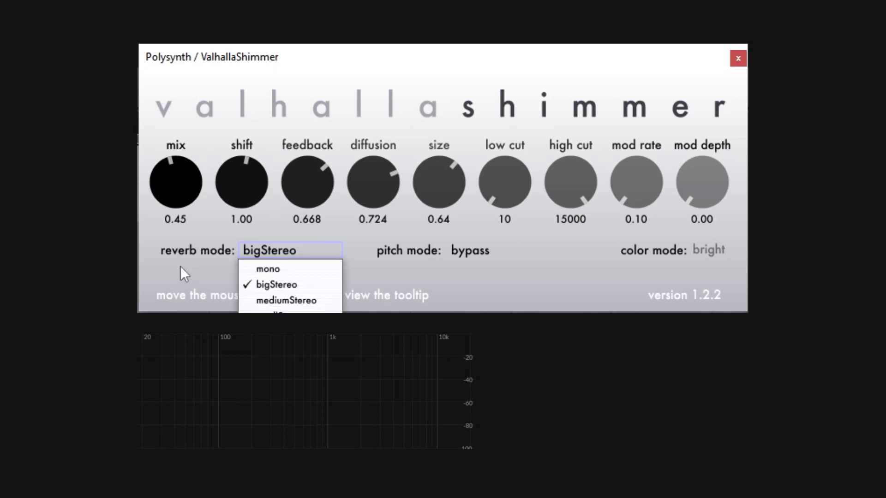
{"action": "left_click", "coordinate": [274, 312]}
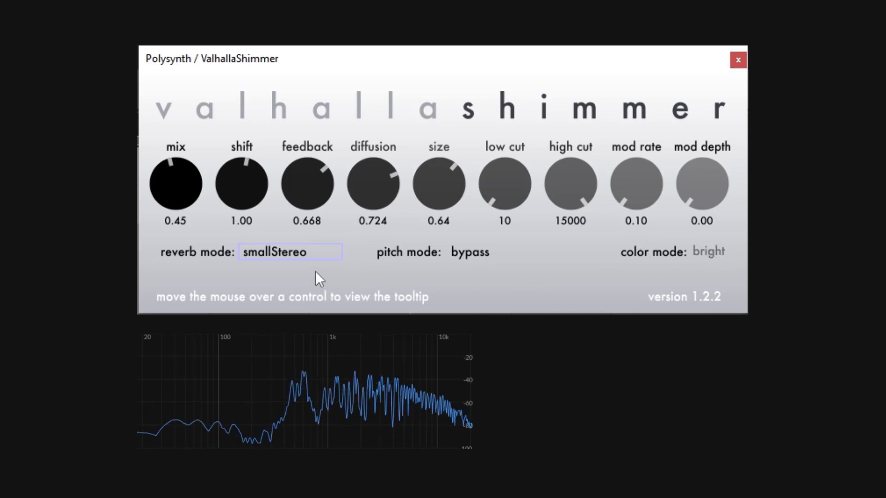
{"action": "left_click", "coordinate": [262, 252]}
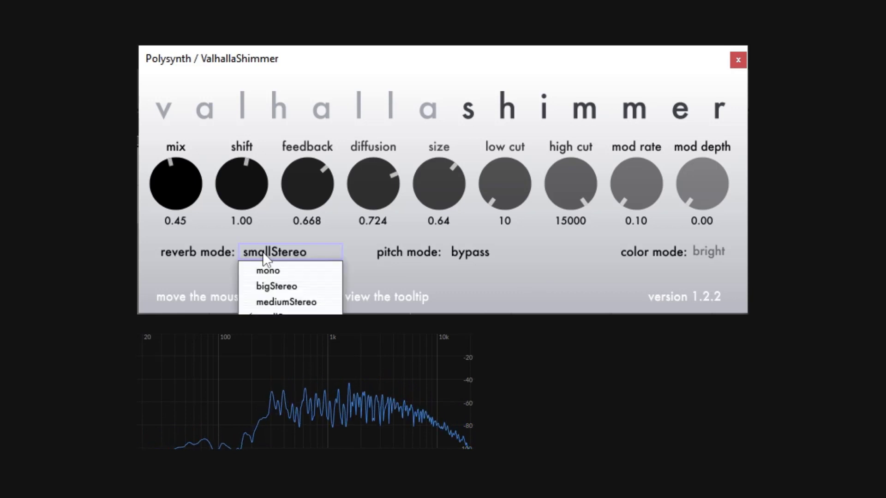
{"action": "left_click", "coordinate": [290, 285]}
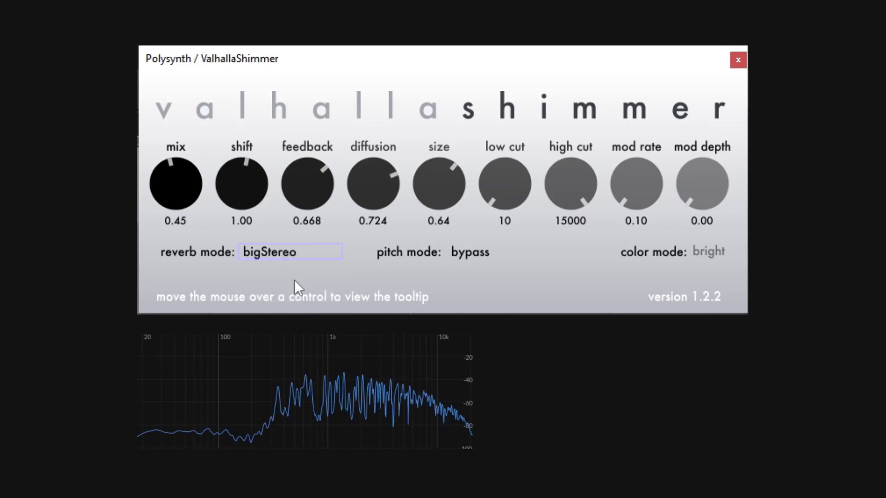
- Try the dark color mode to compare the sound and return to bright
{"action": "left_click", "coordinate": [705, 251]}
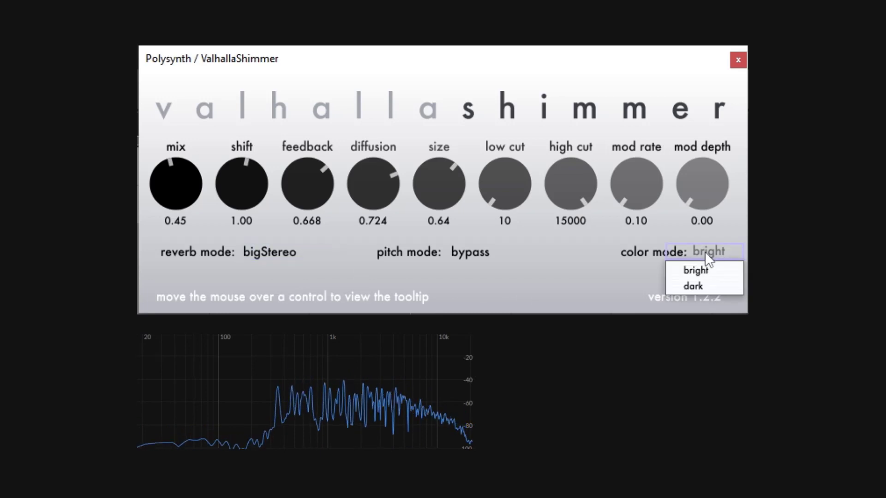
{"action": "left_click", "coordinate": [694, 286]}
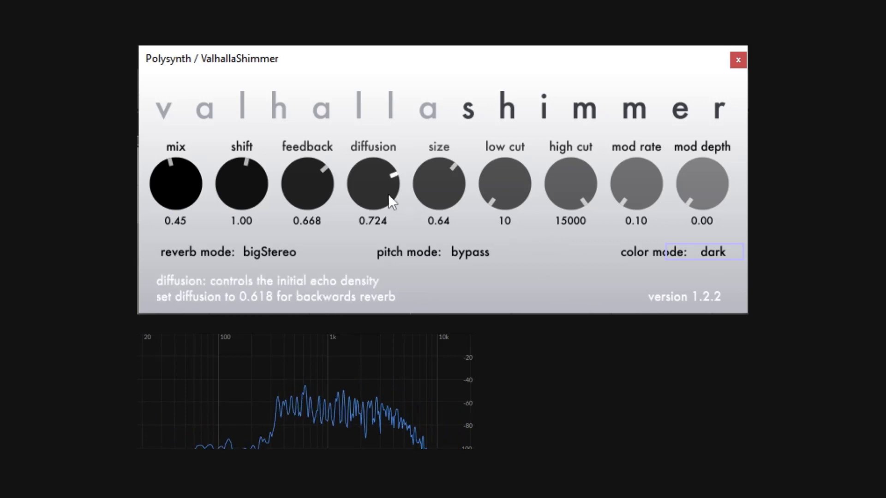
{"action": "left_click", "coordinate": [714, 254]}
{"action": "left_click", "coordinate": [709, 273]}
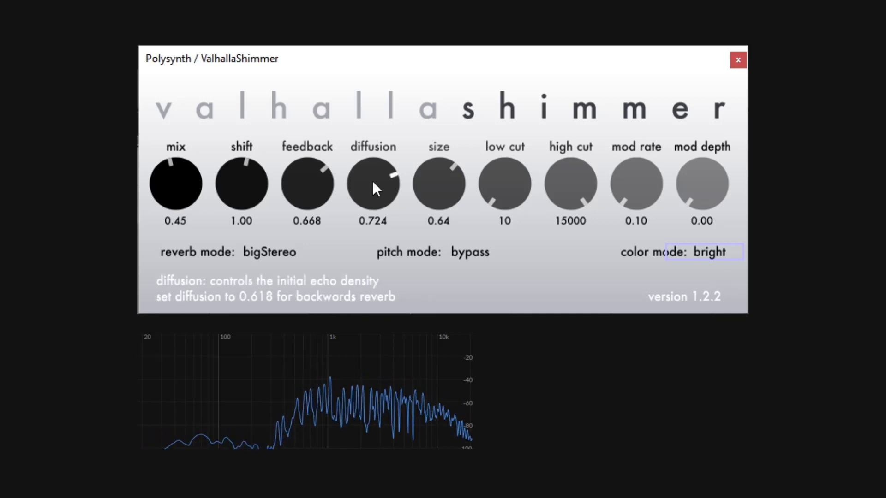
- Drop the feedback to 0.000 and raise it again to 0.608
{"action": "left_click_drag", "start_coordinate": [319, 182], "coordinate": [318, 249]}
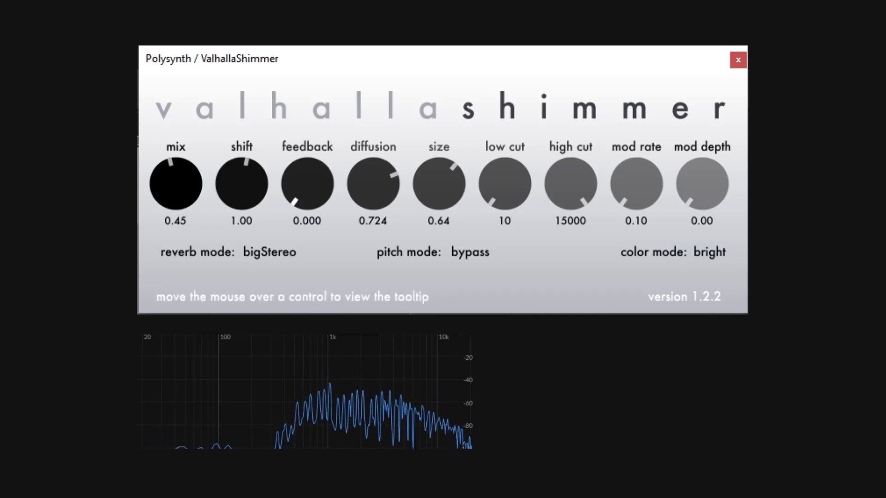
{"action": "left_click_drag", "start_coordinate": [307, 185], "coordinate": [317, 59]}
- Change the color mode to dark and lower the high cut to 12320
{"action": "left_click", "coordinate": [708, 252]}
{"action": "left_click", "coordinate": [701, 284]}
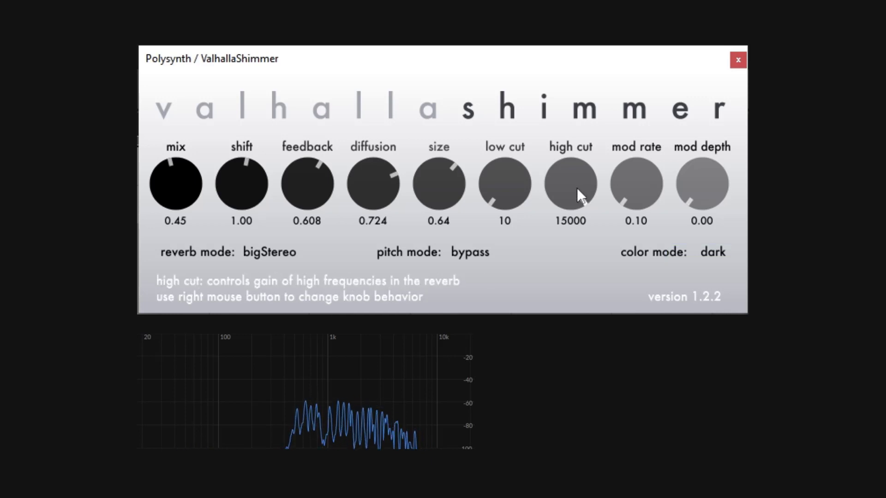
{"action": "left_click_drag", "start_coordinate": [576, 187], "coordinate": [572, 226]}
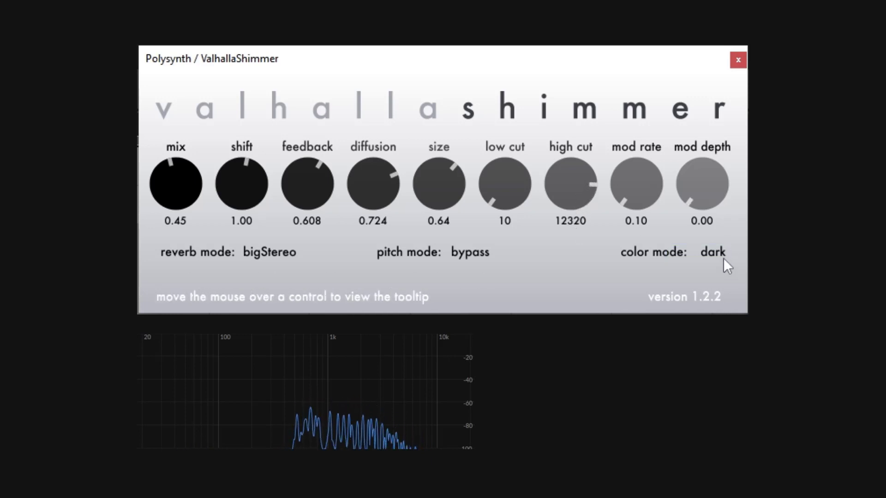